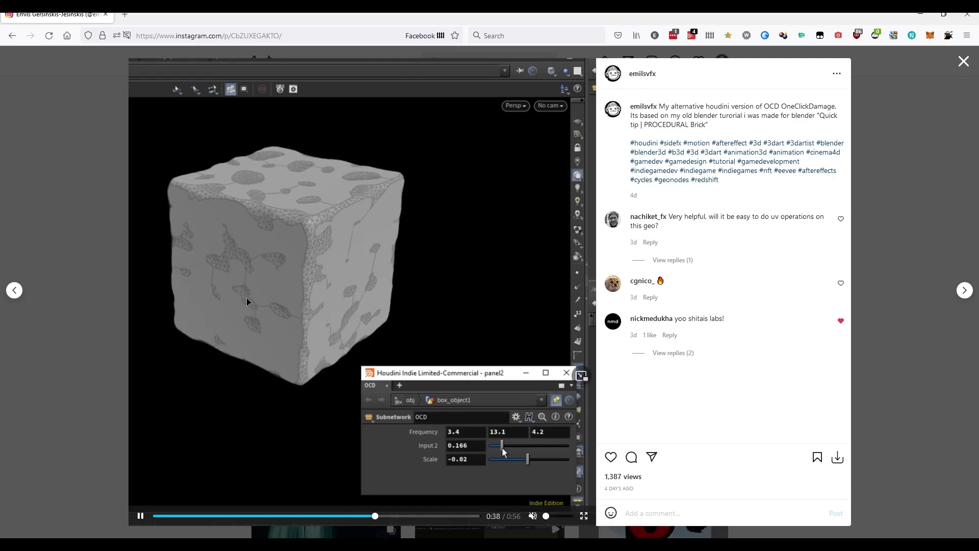
# Create a box object at the origin and dive into its network.
pyautogui.hotkey('alt', 'Tab')
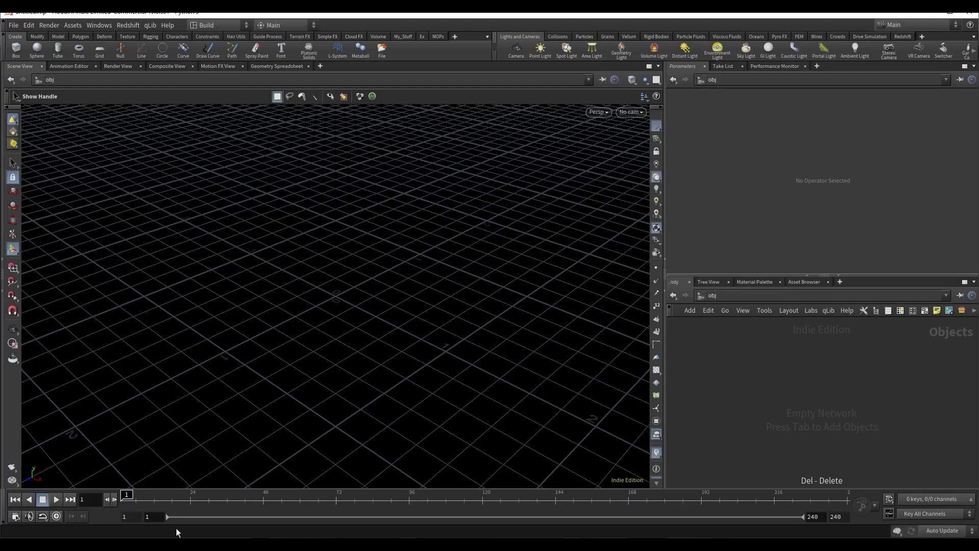
pyautogui.click(17, 50)
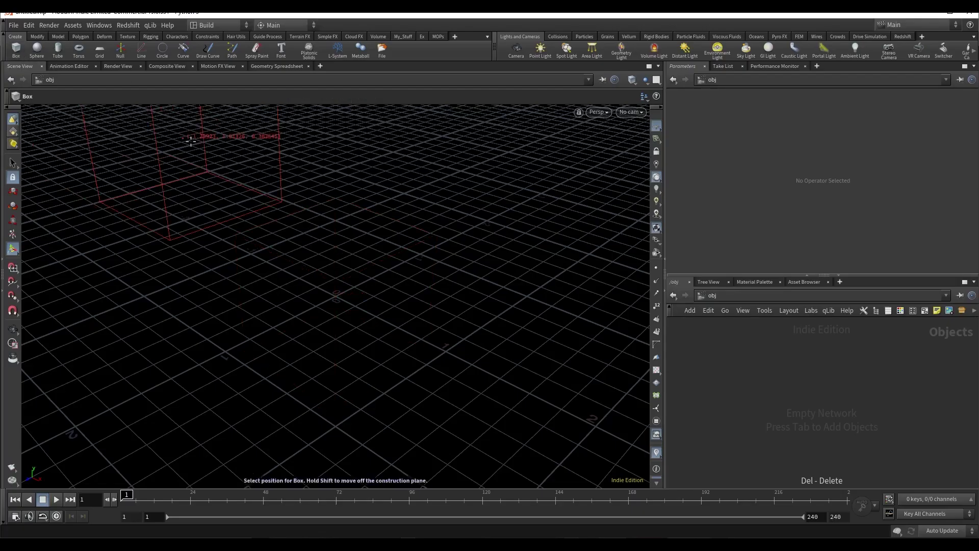
pyautogui.press('Return')
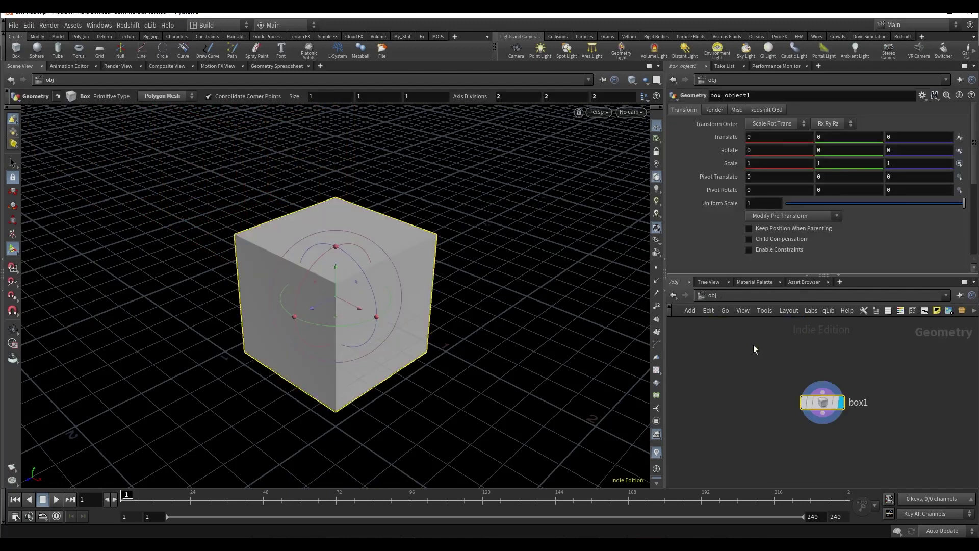
pyautogui.doubleClick(754, 345)
pyautogui.moveTo(822, 402); pyautogui.dragTo(744, 356)
# Add a PolyBevel below box1 with distance 0.033 and 2 divisions.
pyautogui.press('Tab')
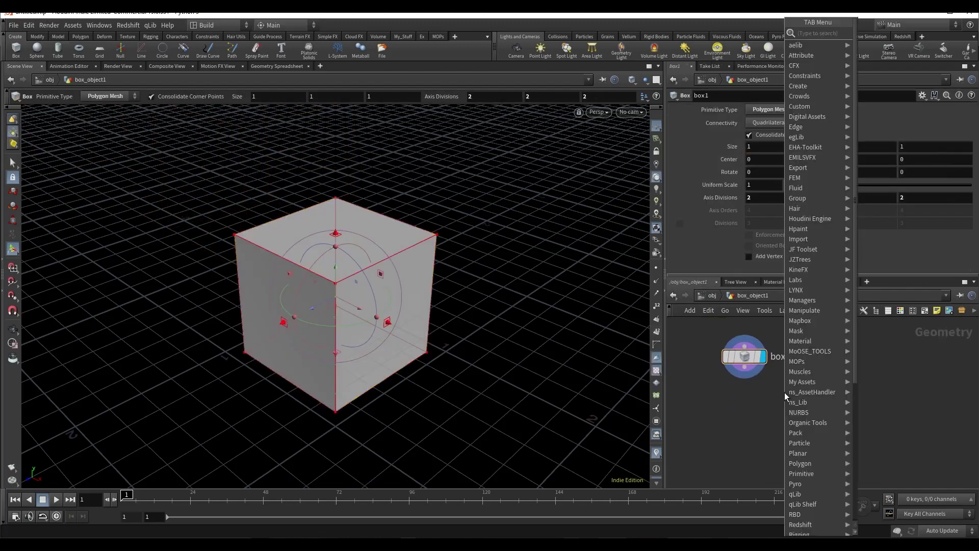
pyautogui.write('beve')
pyautogui.press('Return')
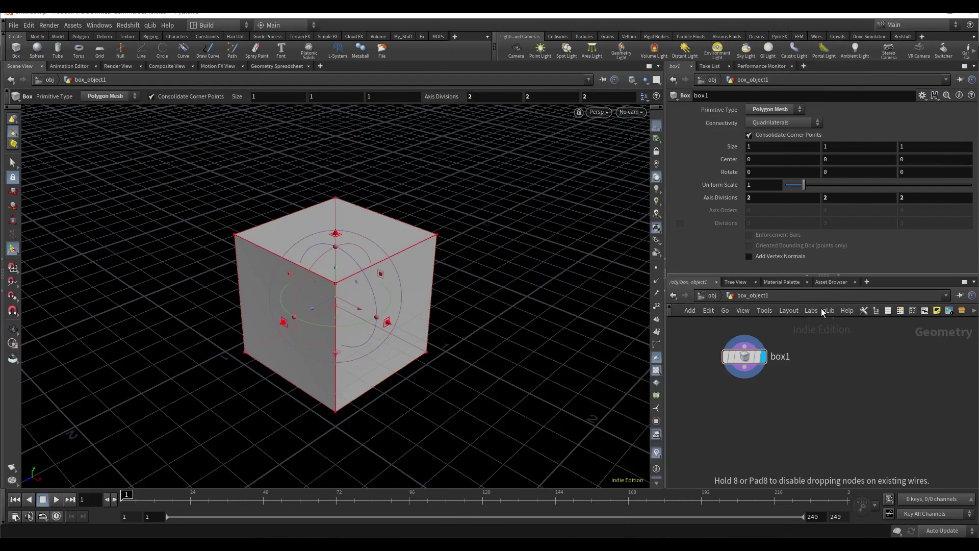
pyautogui.click(796, 387)
pyautogui.moveTo(797, 386); pyautogui.dragTo(798, 400)
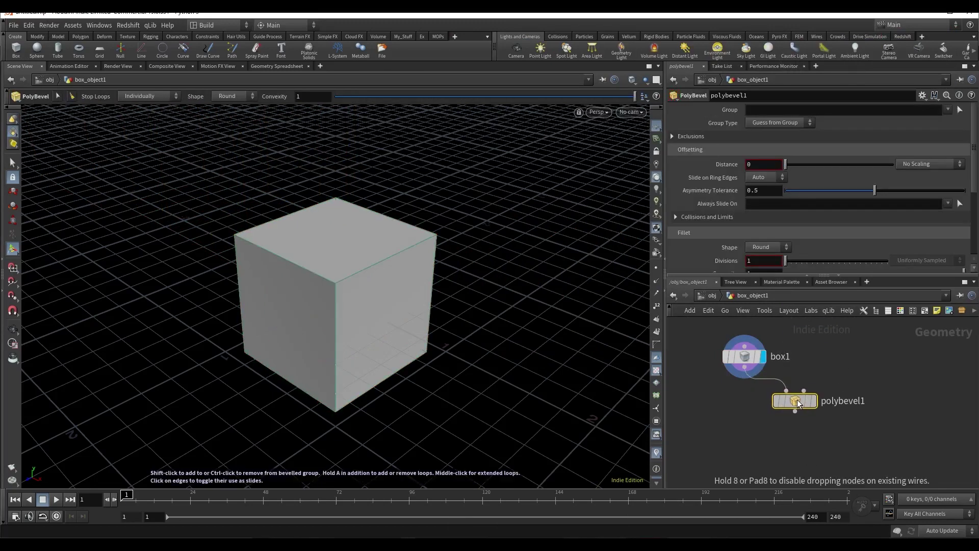
pyautogui.click(814, 400)
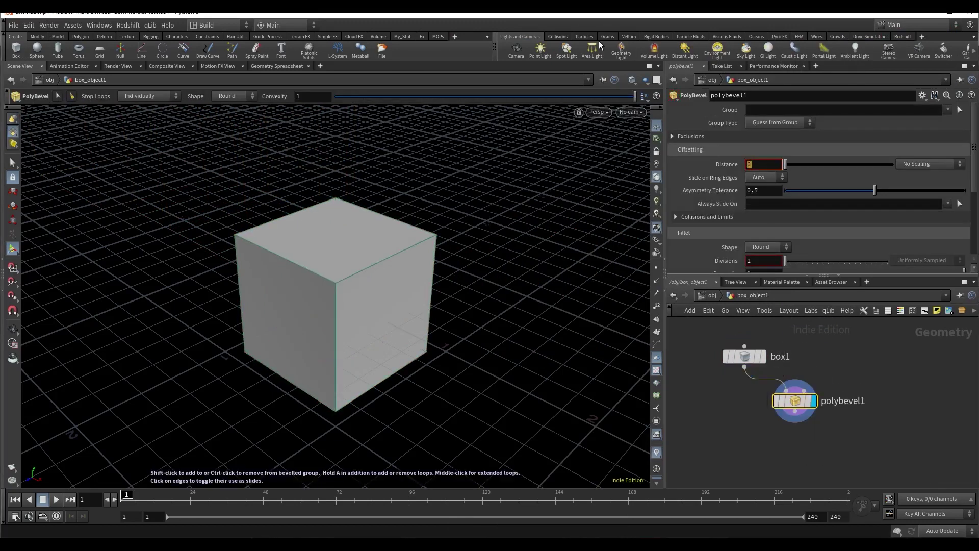
pyautogui.write('0.033')
pyautogui.click(820, 429)
pyautogui.scroll(1, 495, 241)
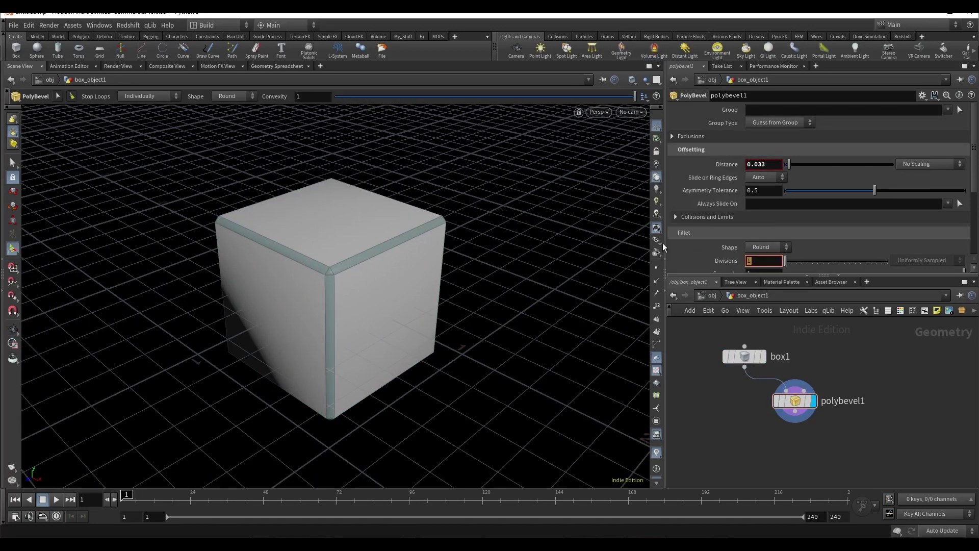
pyautogui.write('2')
pyautogui.click(805, 447)
pyautogui.moveTo(359, 256); pyautogui.dragTo(399, 253)
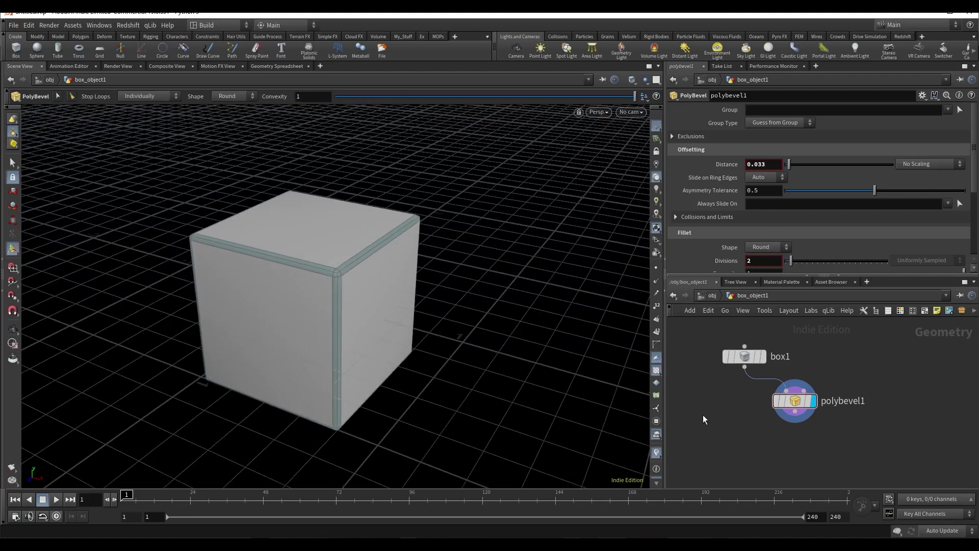
pyautogui.moveTo(703, 436); pyautogui.dragTo(750, 424)
pyautogui.press('Tab')
pyautogui.write('rem')
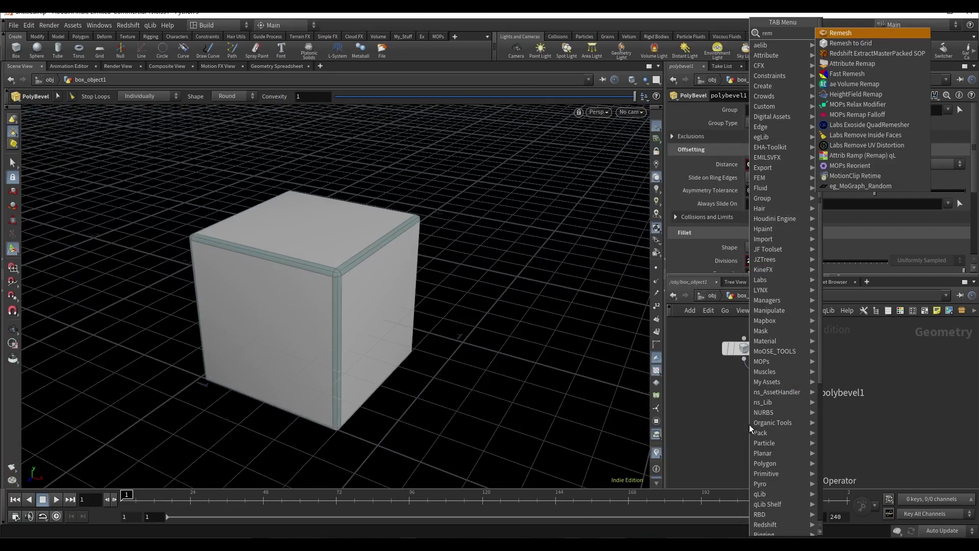
# Add a displayed remesh1 below polybevel1 with 10 iterations and target size 0.029.
pyautogui.press('Return')
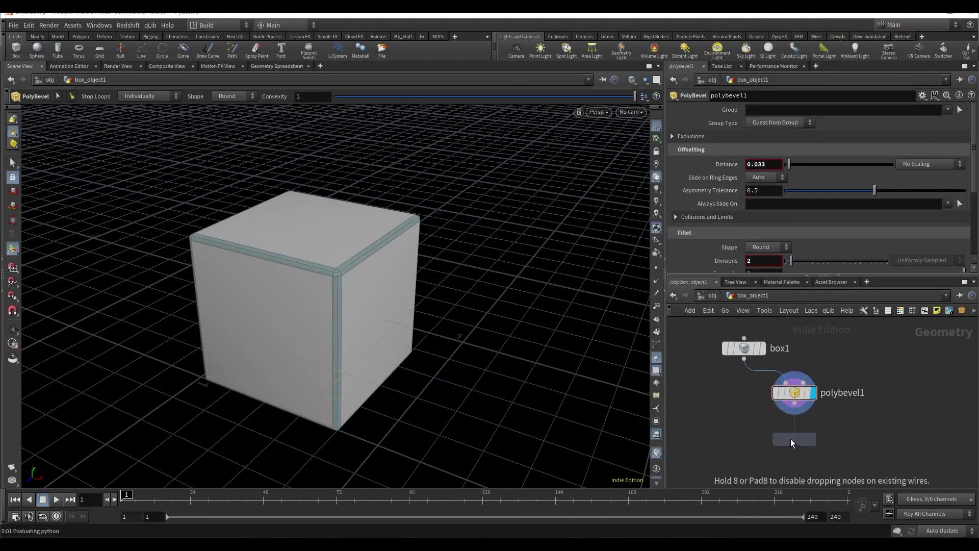
pyautogui.click(790, 439)
pyautogui.click(807, 428)
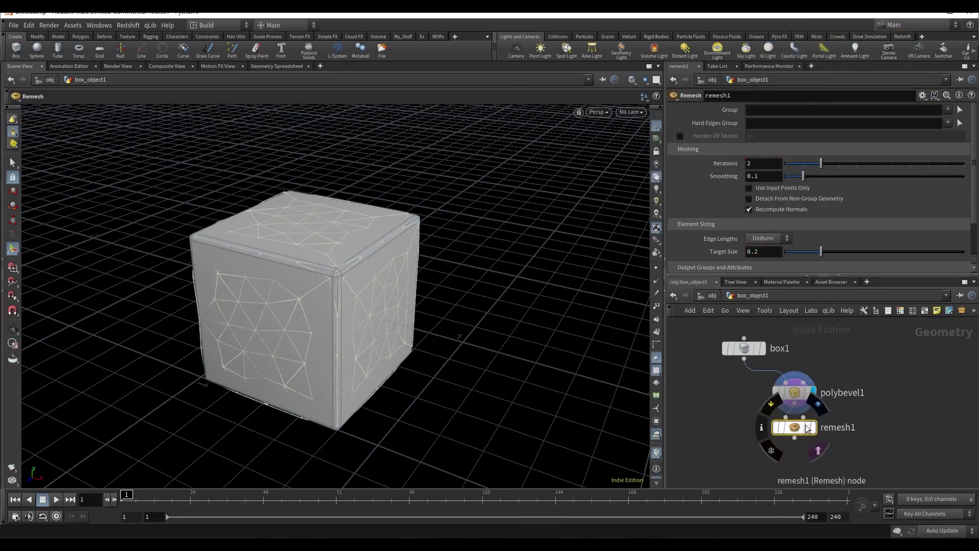
pyautogui.click(808, 427)
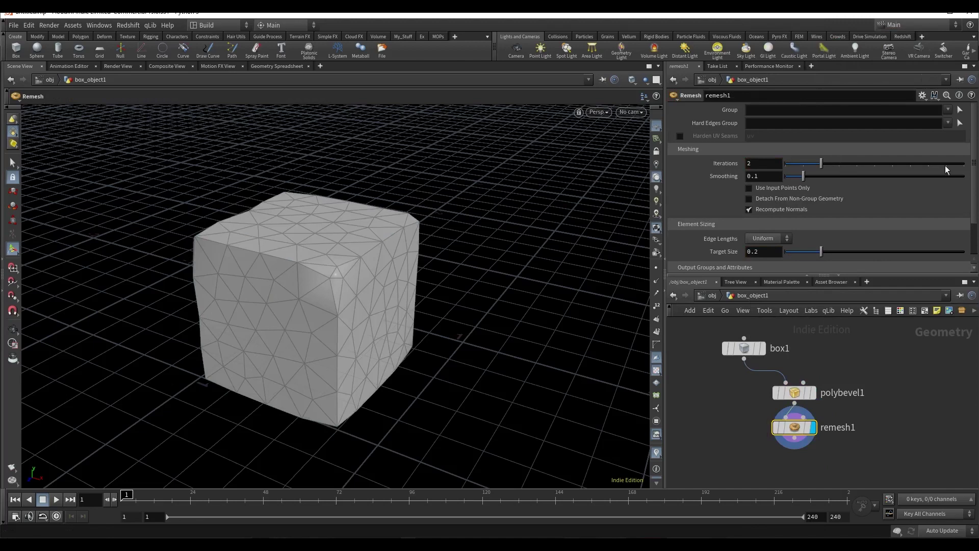
pyautogui.click(963, 162)
pyautogui.write('0.025')
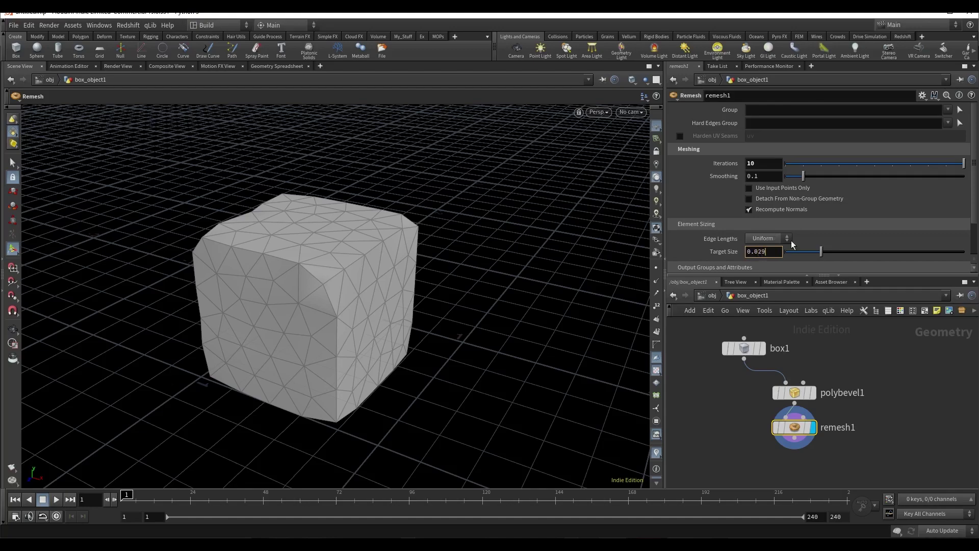
pyautogui.press('Return')
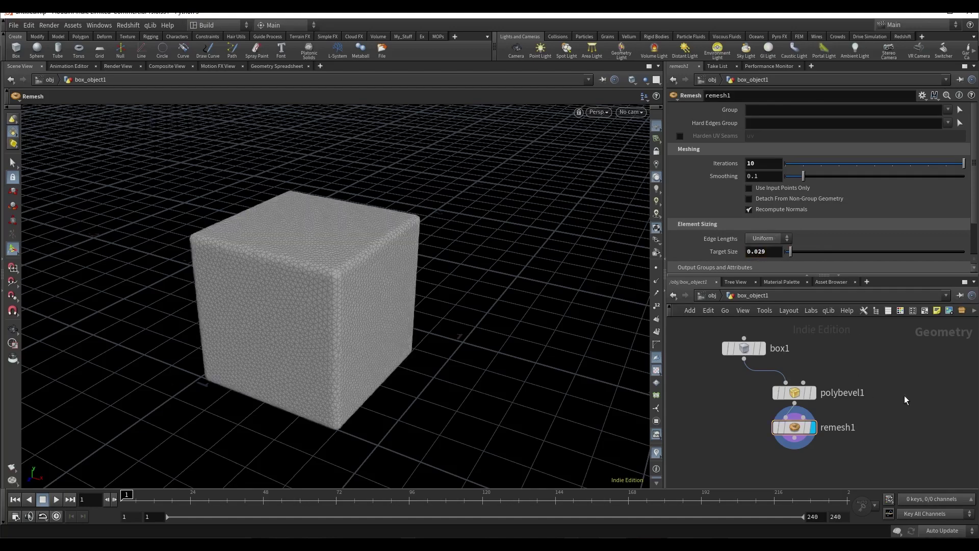
pyautogui.moveTo(339, 304); pyautogui.dragTo(260, 218)
pyautogui.scroll(5, 291, 268)
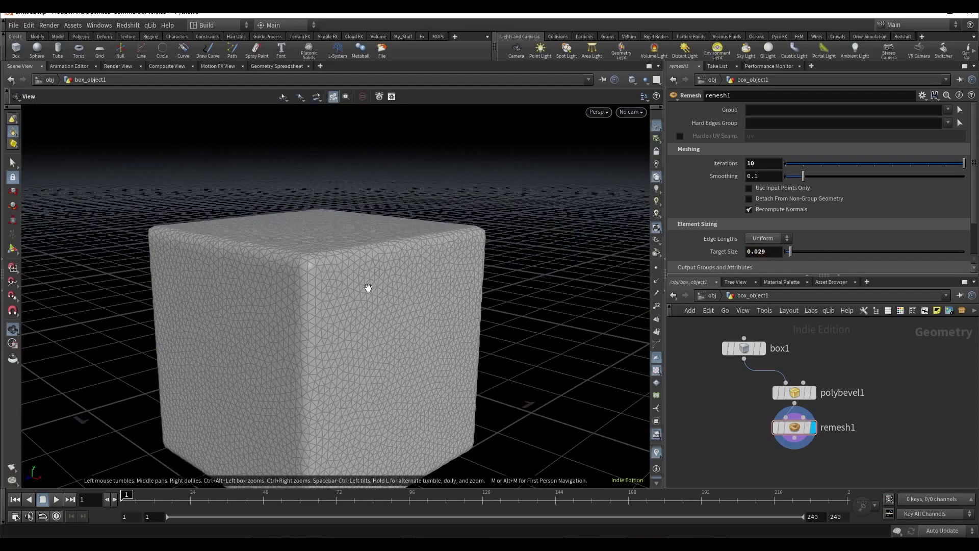
pyautogui.scroll(3, 347, 310)
pyautogui.scroll(-4, 346, 309)
pyautogui.moveTo(329, 291); pyautogui.dragTo(383, 230)
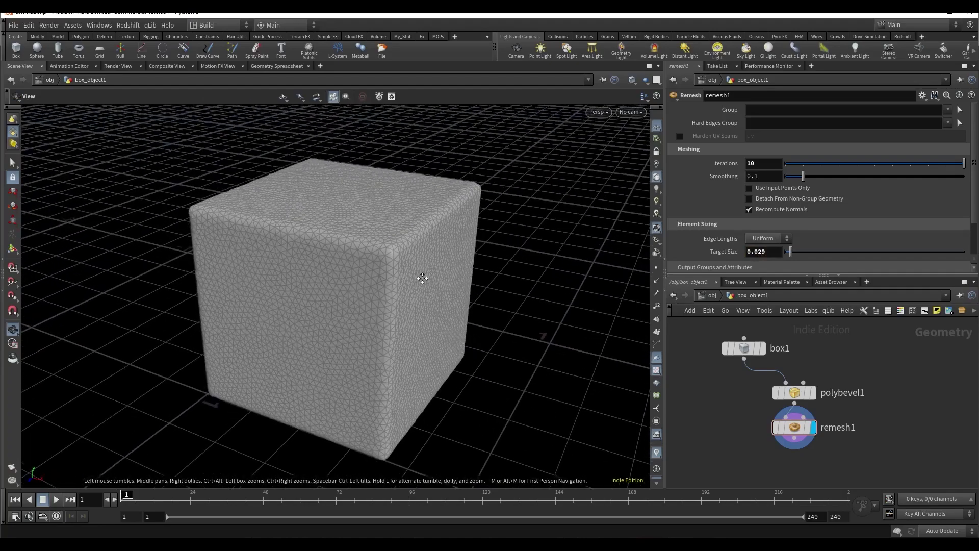
pyautogui.moveTo(808, 459); pyautogui.dragTo(807, 429)
# Wire a displayed Peak node under remesh1 with distance -0.015.
pyautogui.press('Tab')
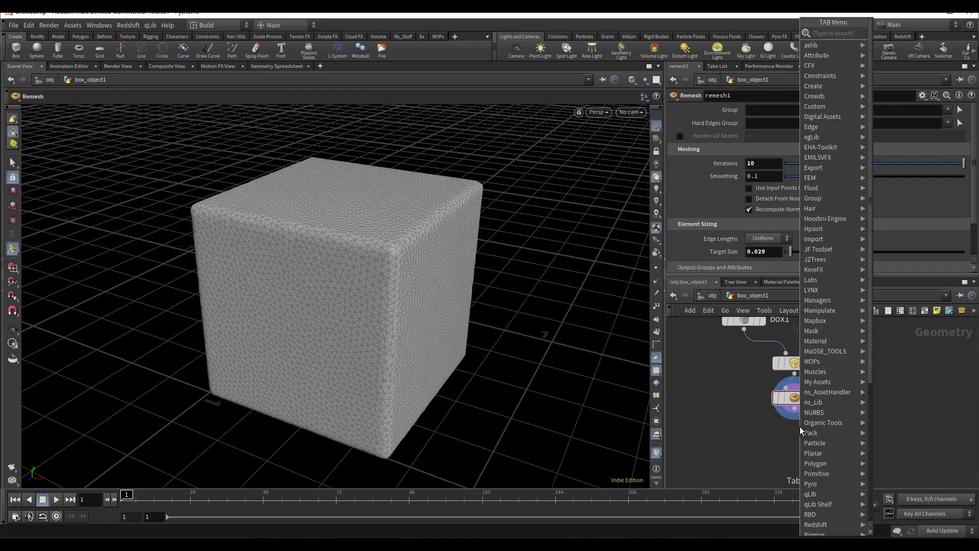
pyautogui.write('pea')
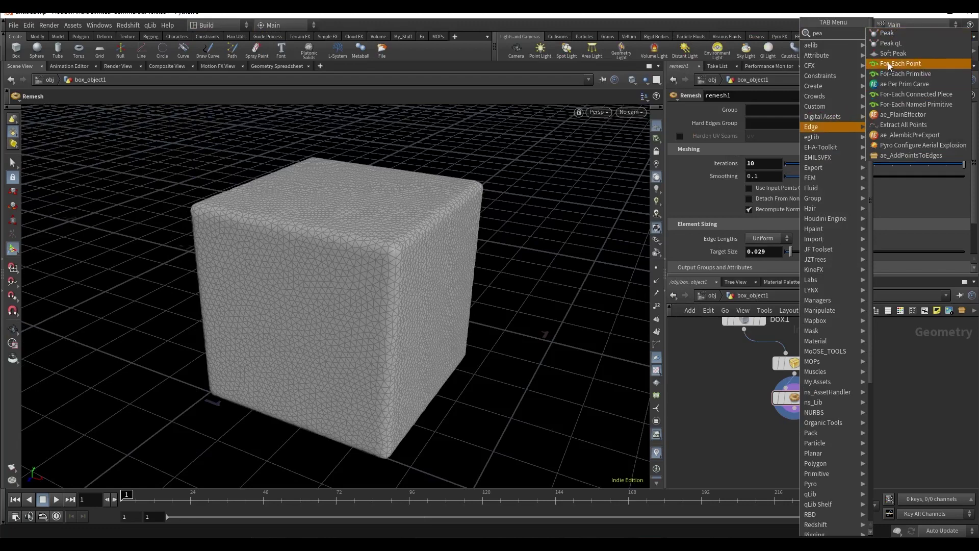
pyautogui.press('Return')
pyautogui.click(795, 440)
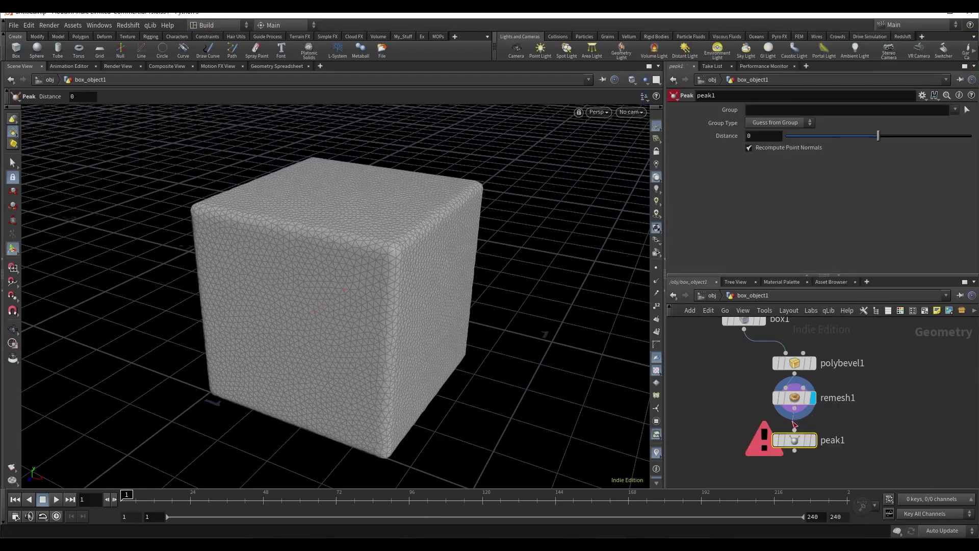
pyautogui.moveTo(794, 409); pyautogui.dragTo(794, 429)
pyautogui.click(810, 441)
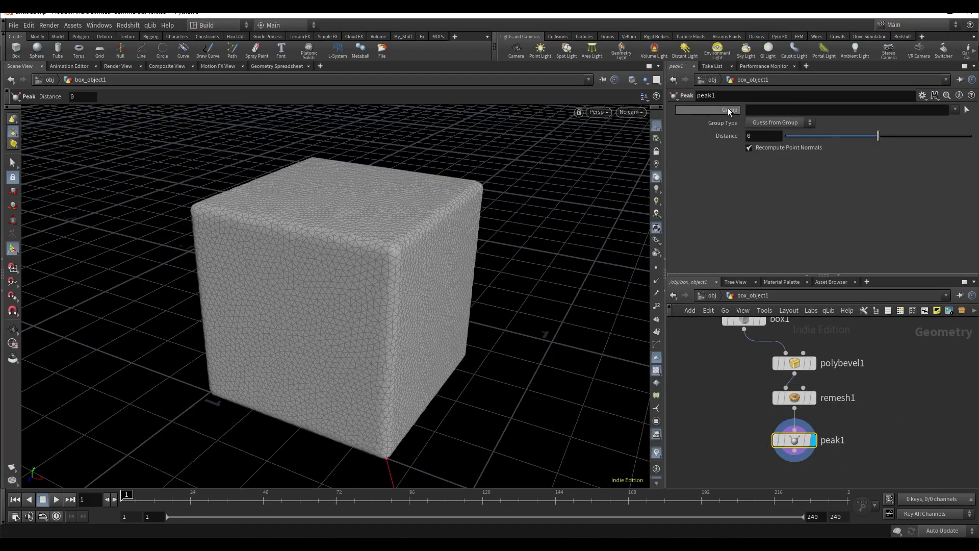
pyautogui.moveTo(726, 136)
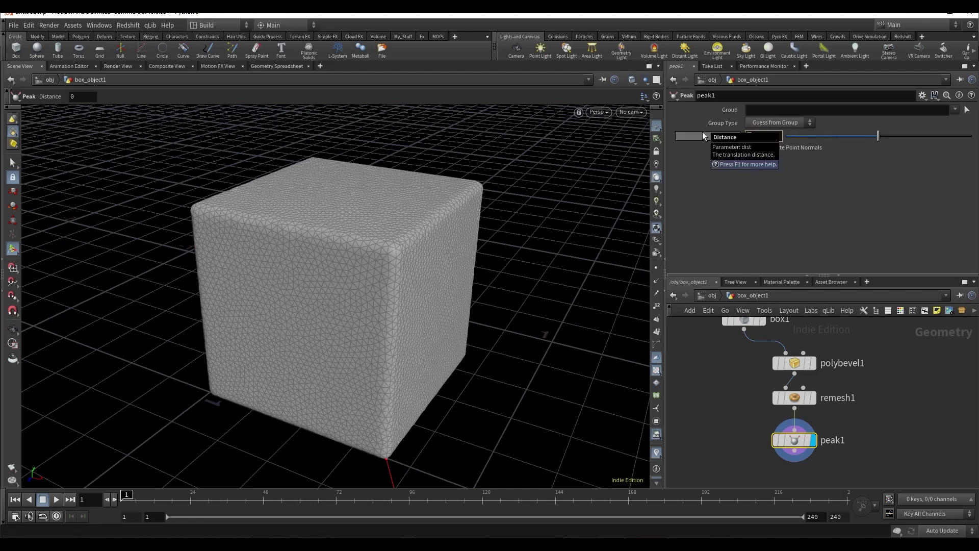
pyautogui.moveTo(703, 132); pyautogui.dragTo(752, 197, button='middle')
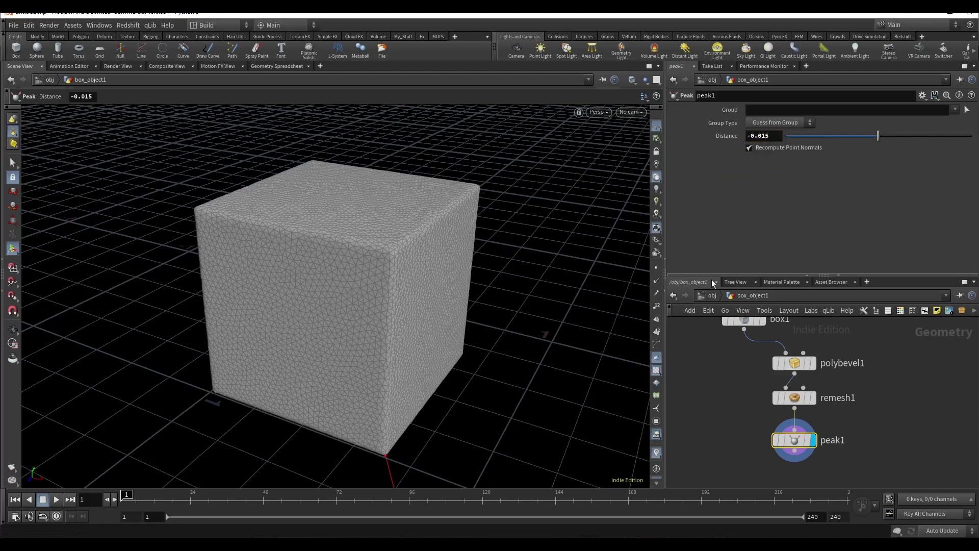
pyautogui.moveTo(883, 454); pyautogui.dragTo(849, 413, button='middle')
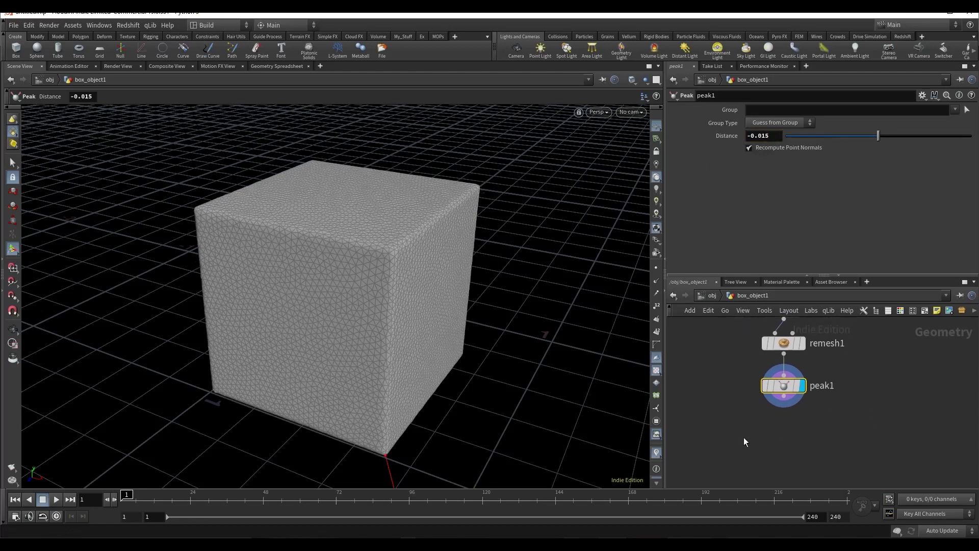
pyautogui.click(770, 442)
# Add an Attribute VOP (pointvop1) below peak1 and dive into its VEX network.
pyautogui.press('Tab')
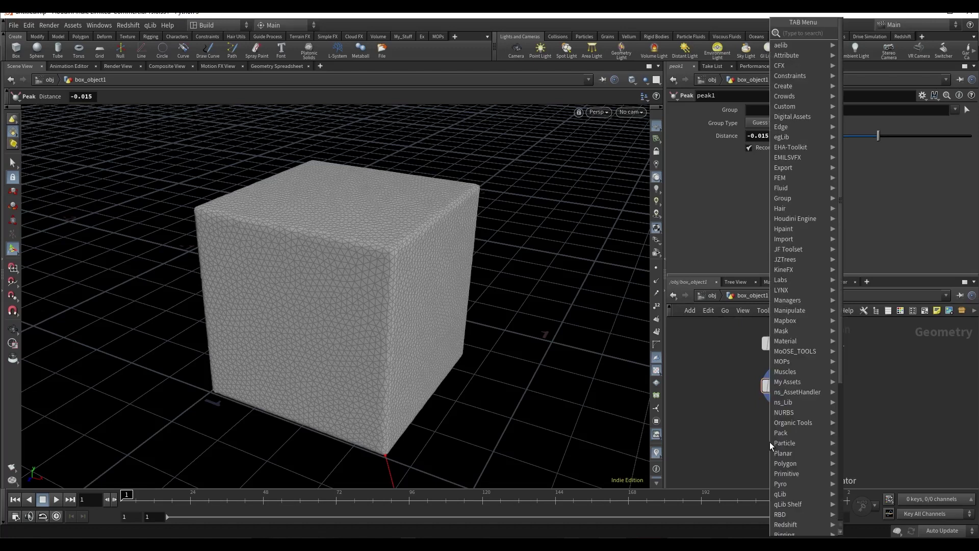
pyautogui.write('pv')
pyautogui.write('p')
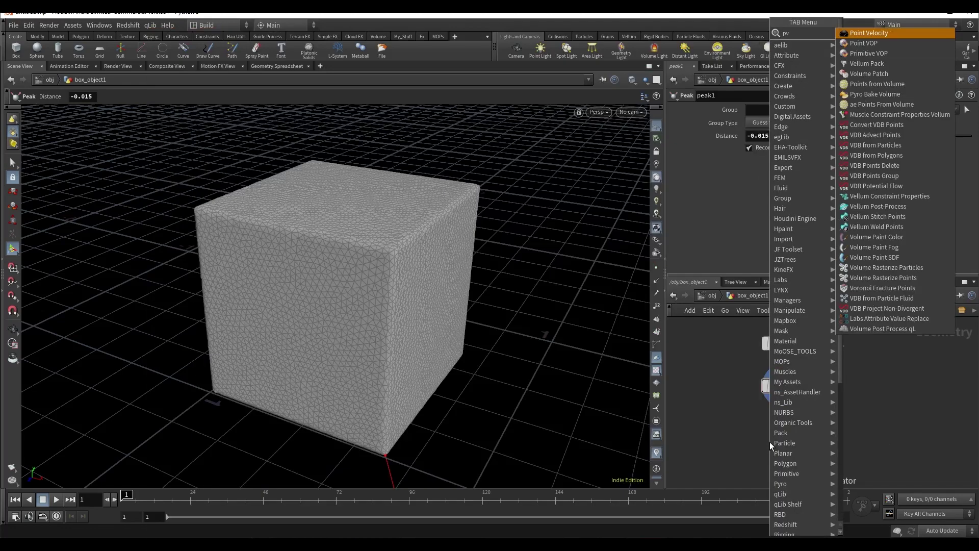
pyautogui.press('Return')
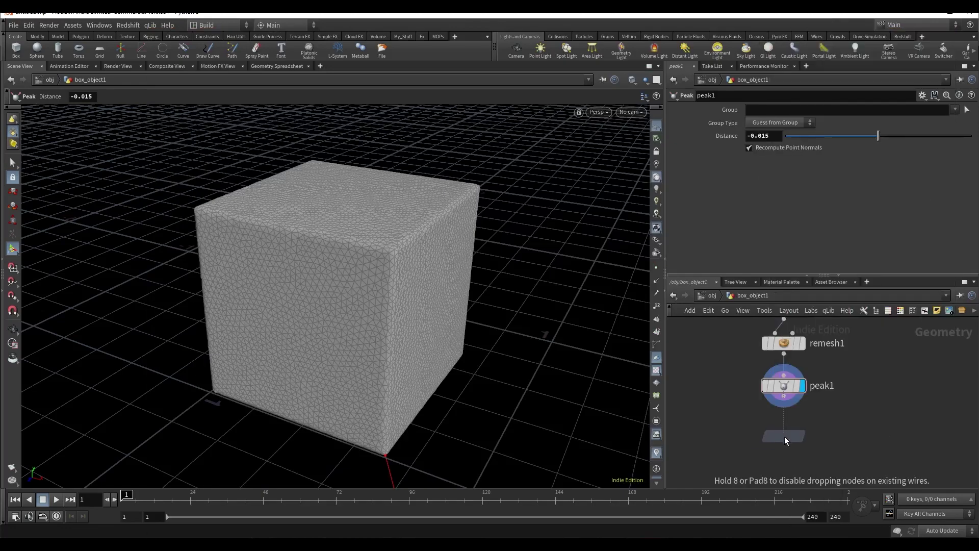
pyautogui.click(784, 437)
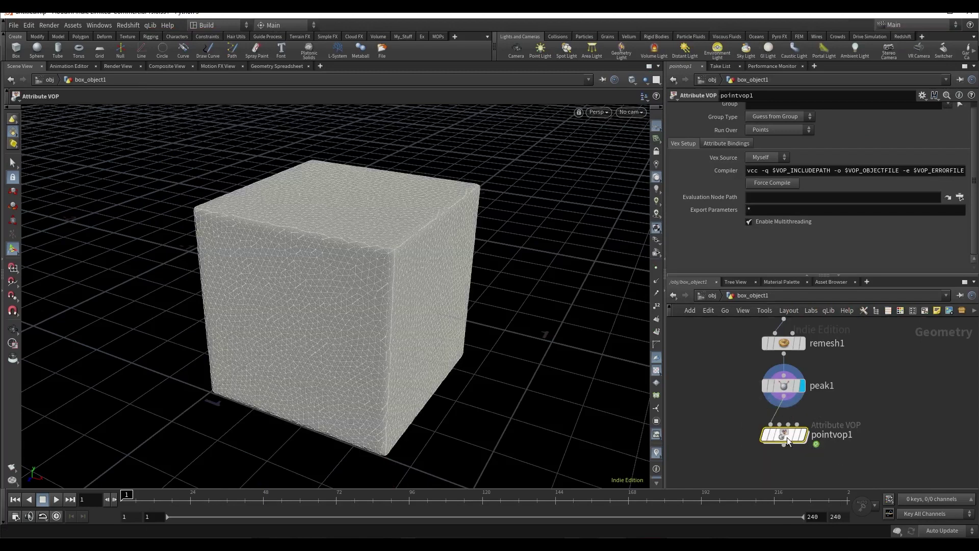
pyautogui.doubleClick(787, 436)
pyautogui.moveTo(884, 344); pyautogui.dragTo(849, 399)
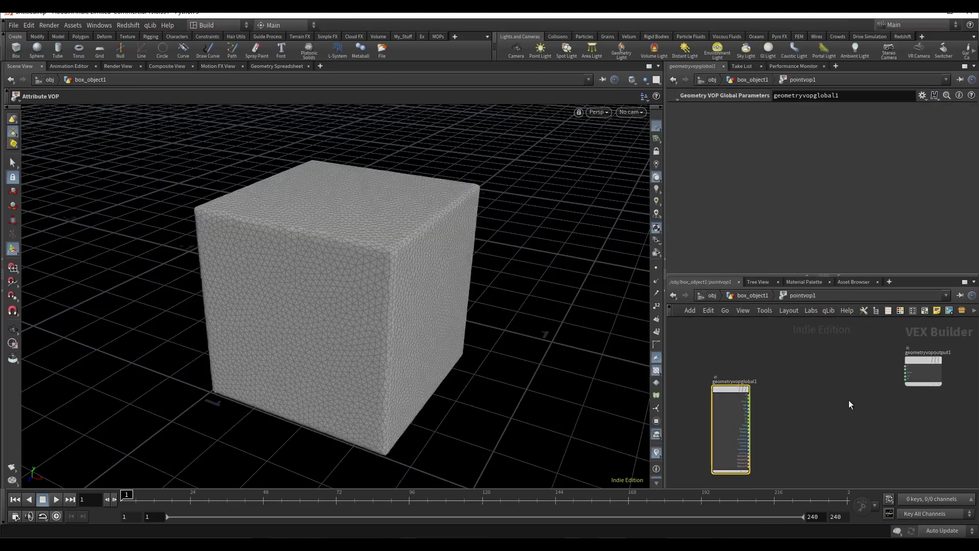
# Add a Voronoi Noise node driven by the global point position P.
pyautogui.press('Tab')
pyautogui.write('v')
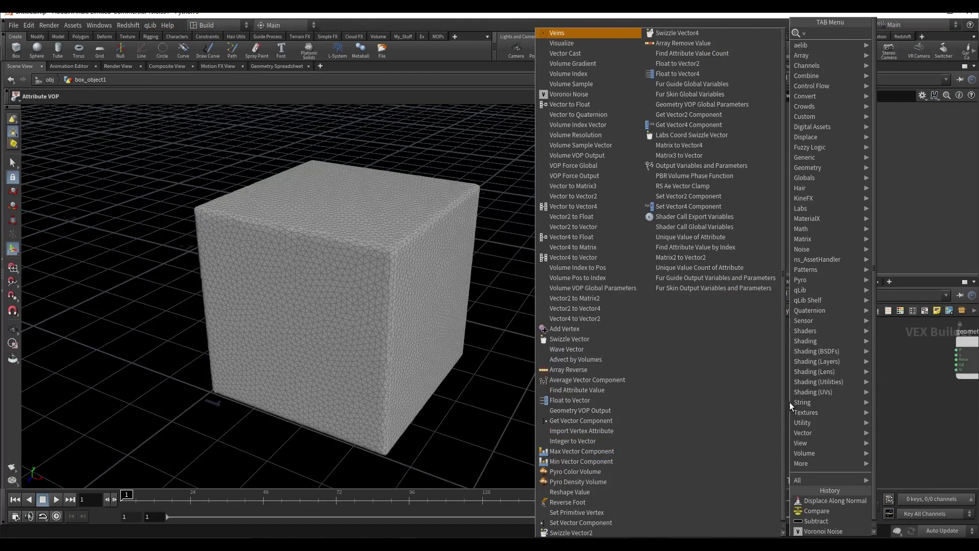
pyautogui.write('or')
pyautogui.click(891, 35)
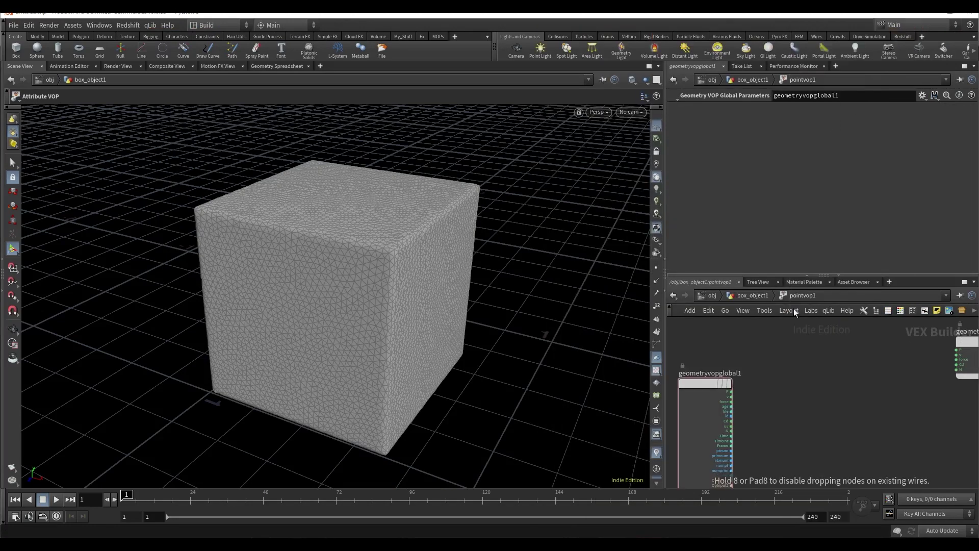
pyautogui.click(804, 383)
pyautogui.moveTo(729, 392); pyautogui.dragTo(799, 404)
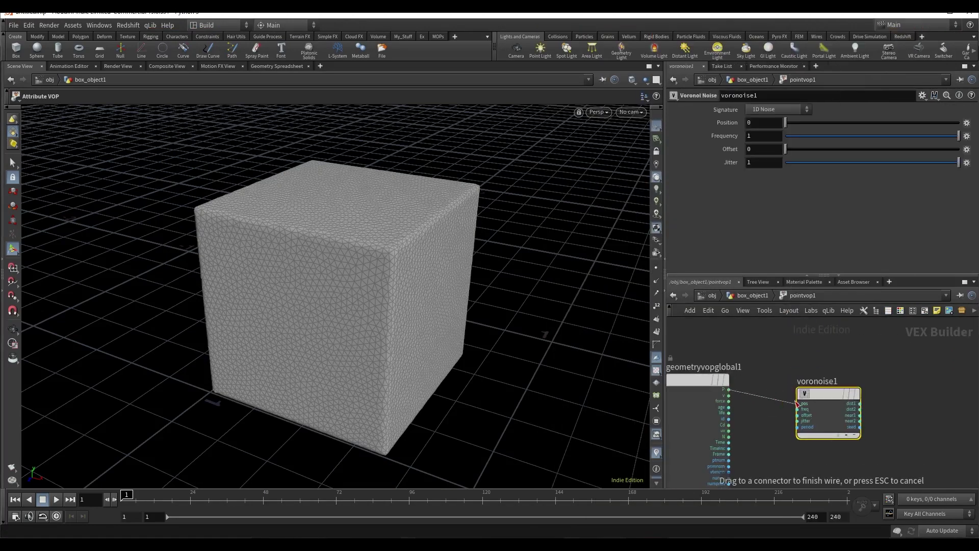
pyautogui.scroll(-2, 783, 384)
pyautogui.scroll(-1, 790, 390)
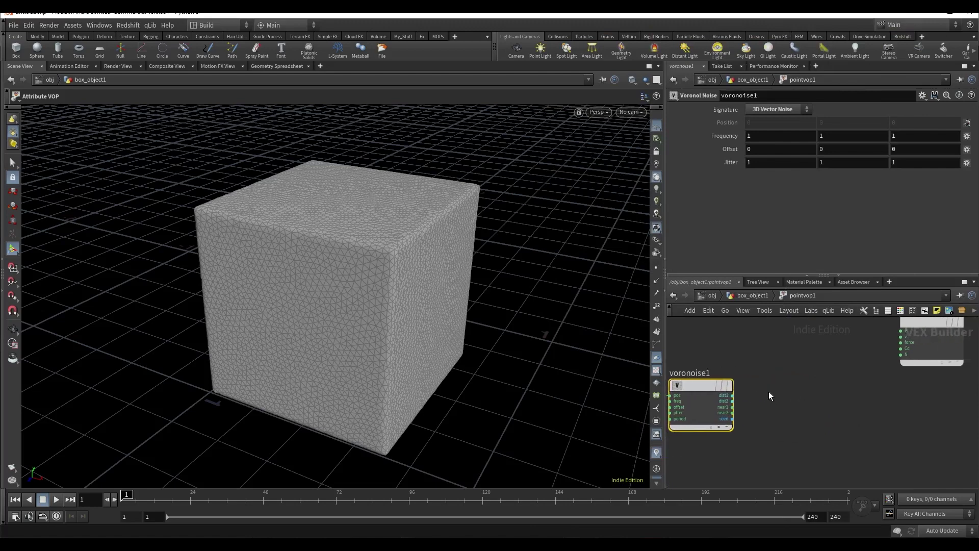
# Add a Subtract node computing Voronoi dist2 minus dist1.
pyautogui.press('Tab')
pyautogui.write('s')
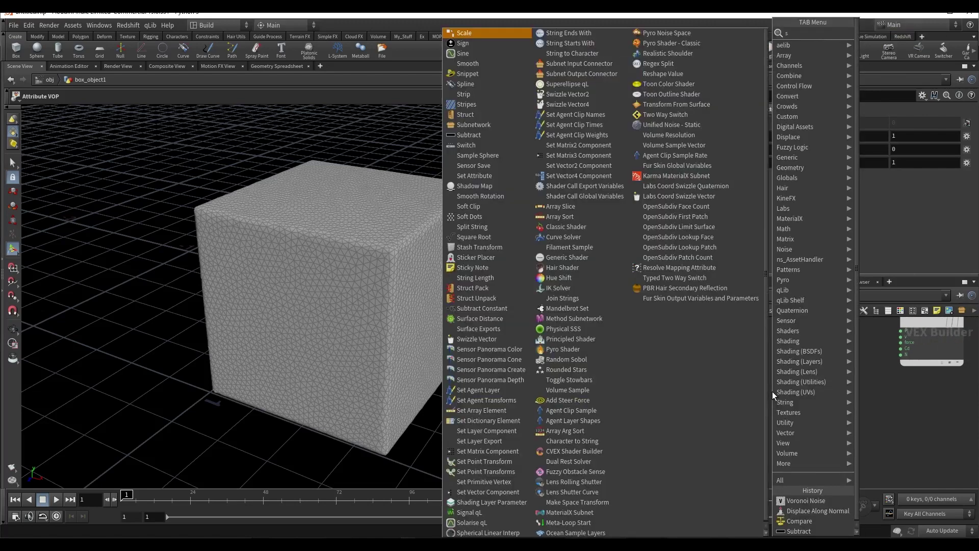
pyautogui.write('e')
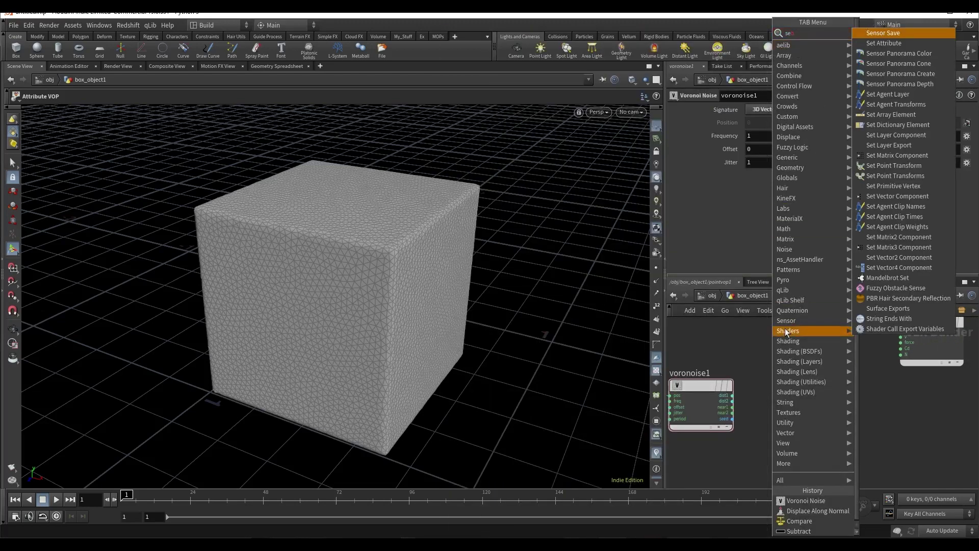
pyautogui.press('BackSpace')
pyautogui.press('BackSpace')
pyautogui.write('ub')
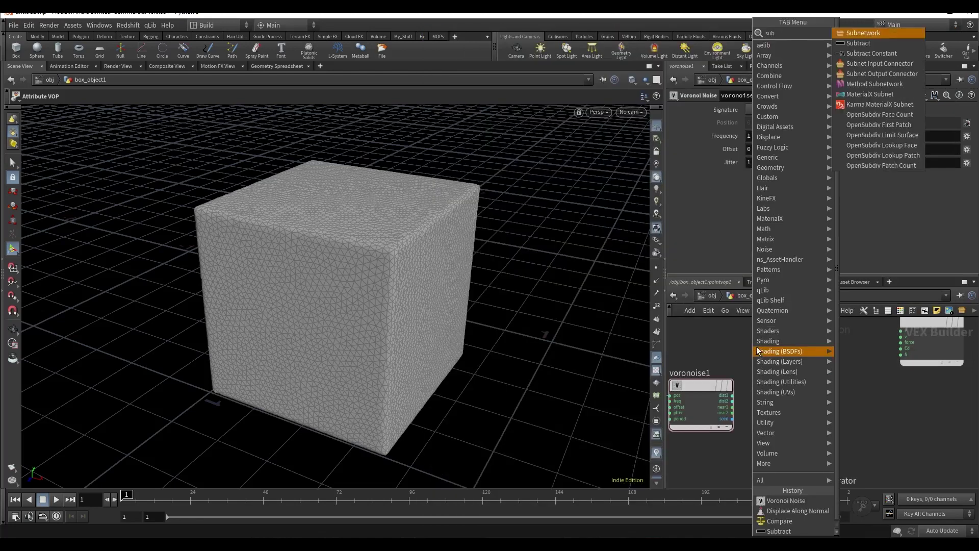
pyautogui.click(889, 39)
pyautogui.click(792, 385)
pyautogui.scroll(2, 765, 398)
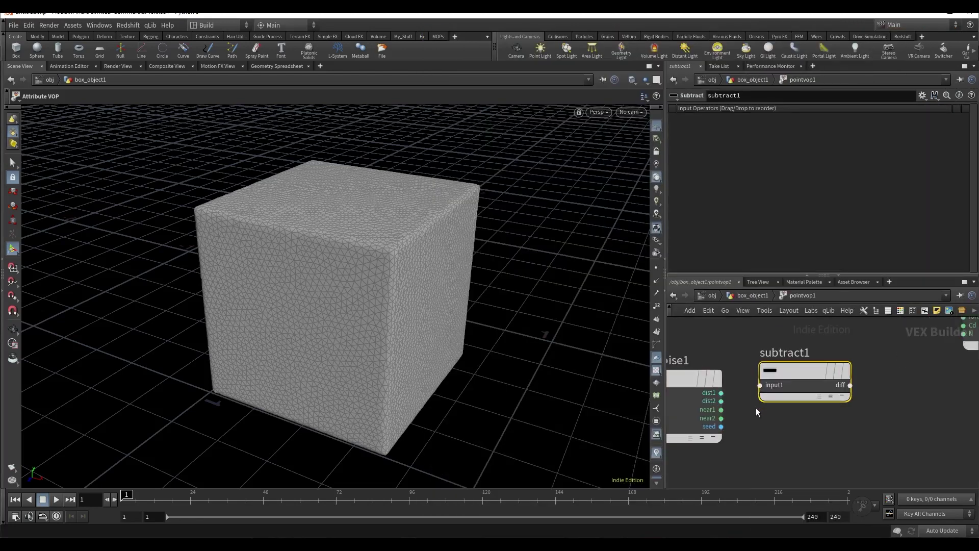
pyautogui.click(722, 401)
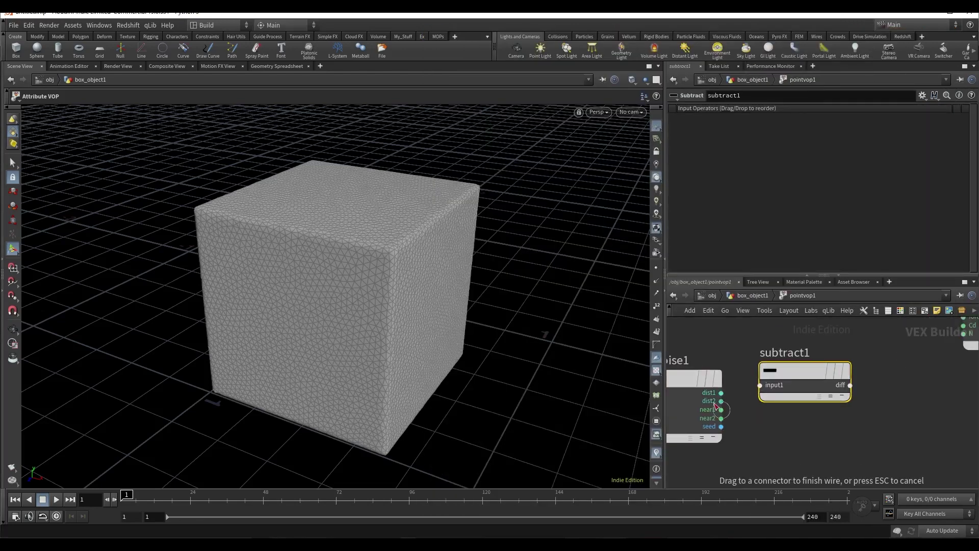
pyautogui.click(761, 385)
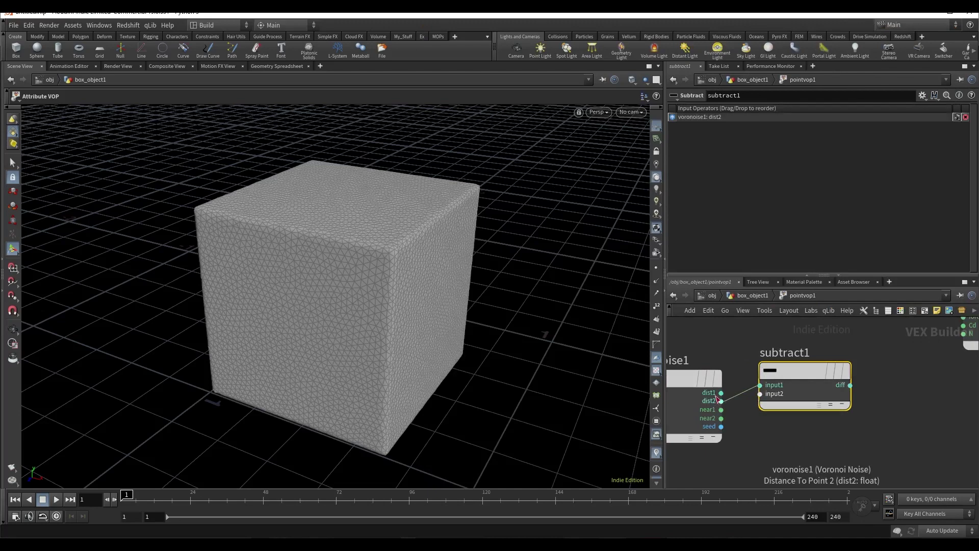
pyautogui.click(761, 394)
pyautogui.scroll(-3, 786, 420)
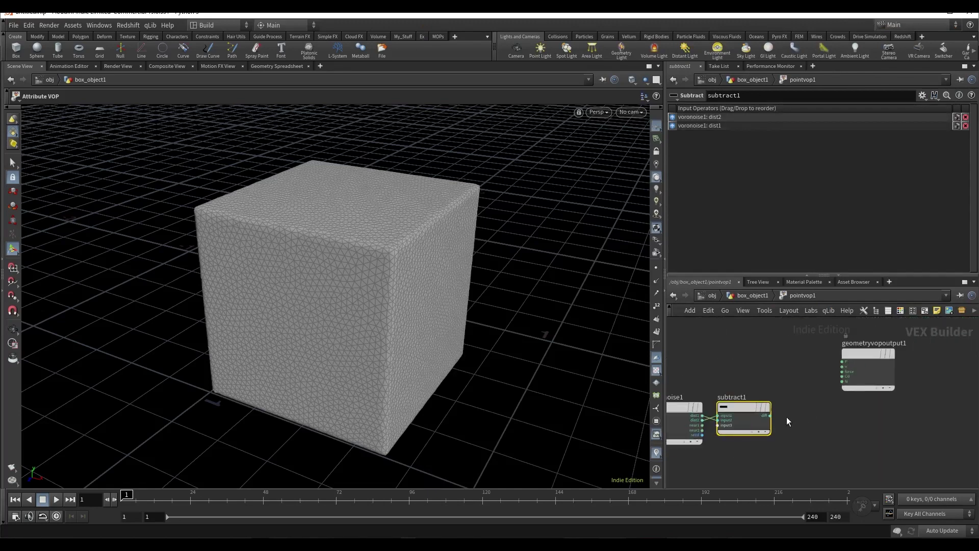
# Route the difference into output colour Cd and return to box_object1.
pyautogui.click(770, 416)
pyautogui.click(845, 379)
pyautogui.moveTo(868, 356); pyautogui.dragTo(932, 380)
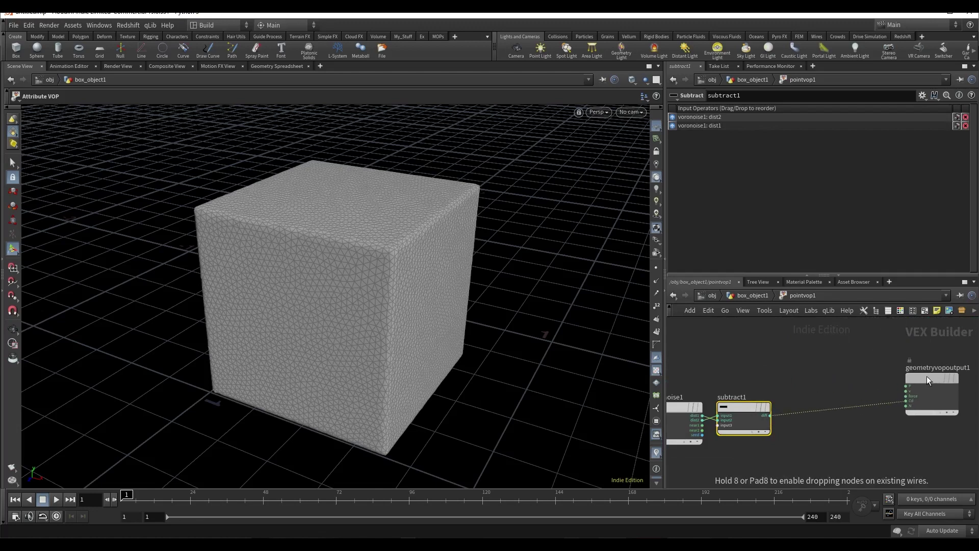
pyautogui.click(754, 295)
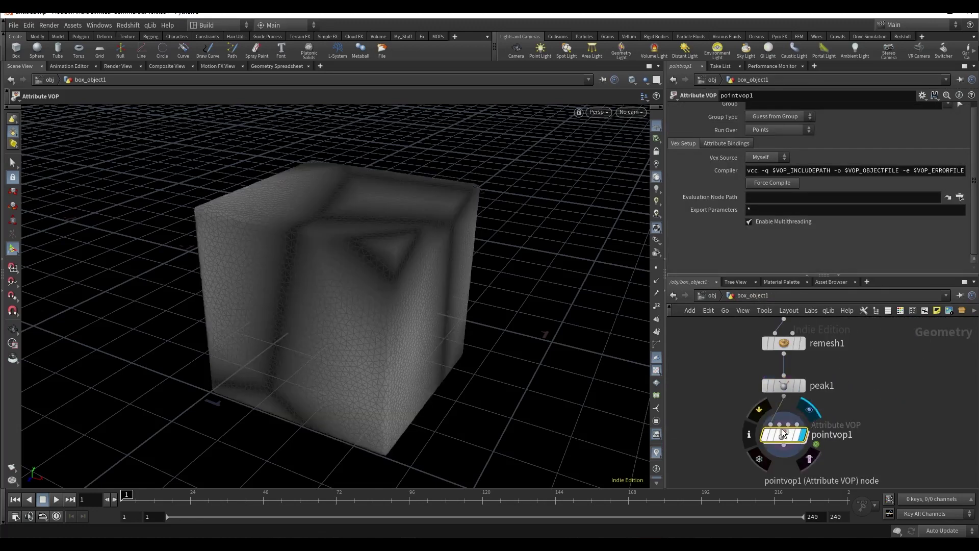
# Back inside pointvop1, insert a Compare node on the wire after subtract1.
pyautogui.doubleClick(786, 433)
pyautogui.moveTo(811, 398); pyautogui.dragTo(795, 391, button='middle')
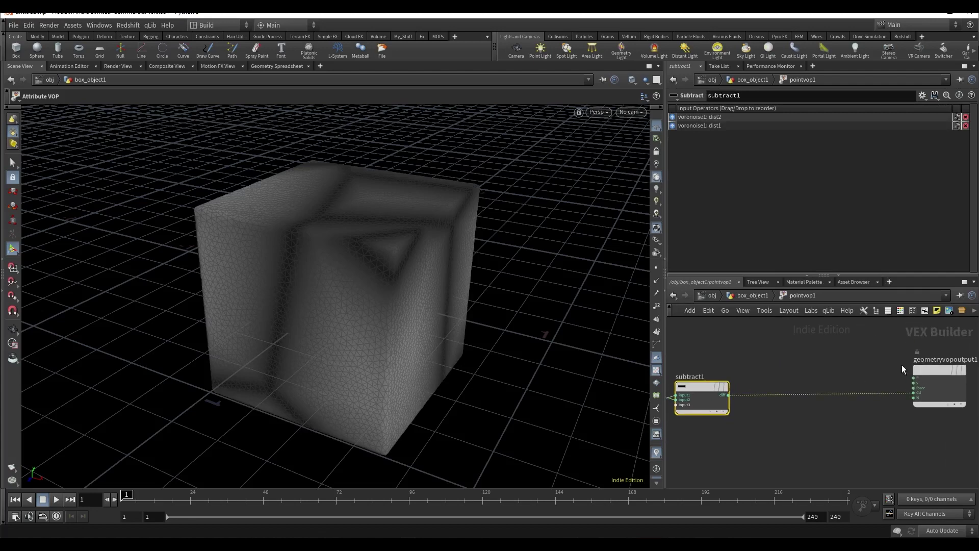
pyautogui.scroll(3, 806, 407)
pyautogui.scroll(2, 806, 415)
pyautogui.press('Tab')
pyautogui.write('c')
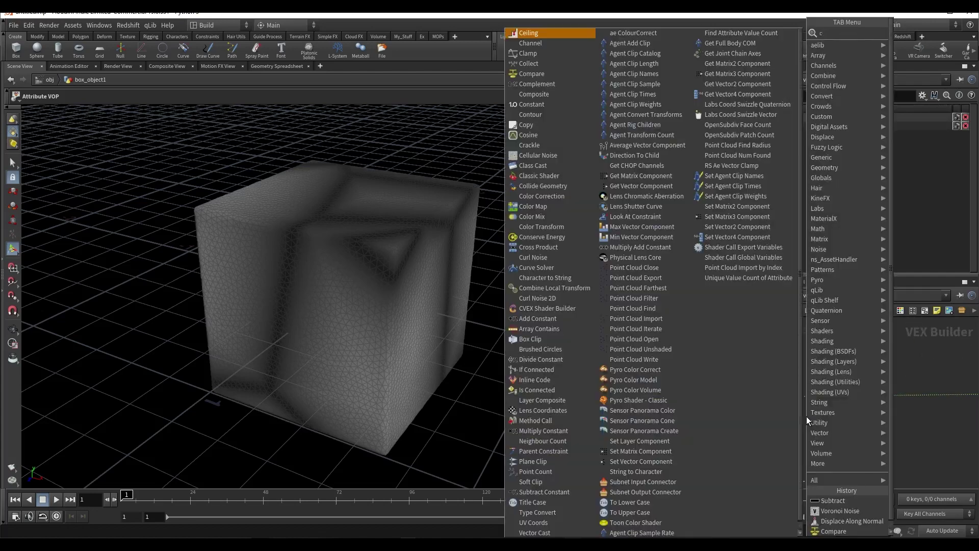
pyautogui.write('om')
pyautogui.click(732, 32)
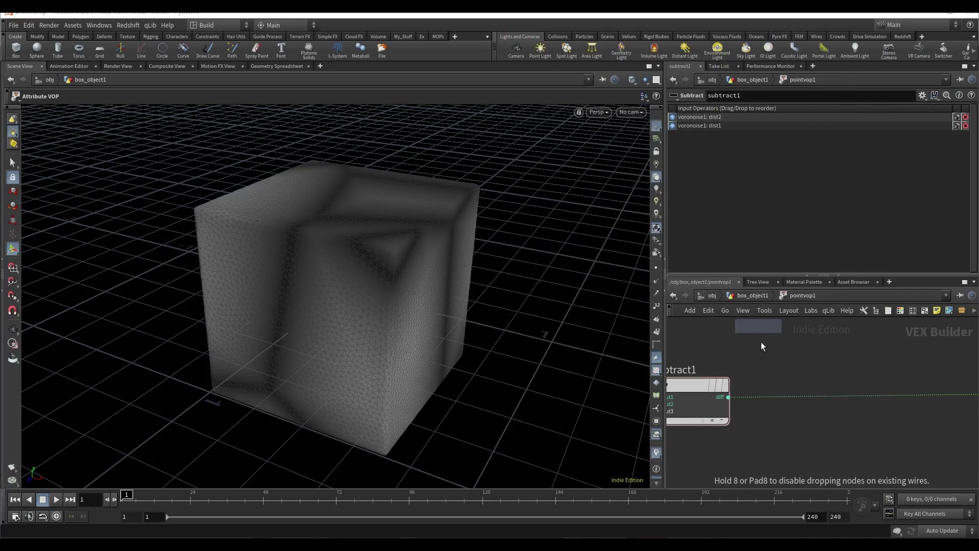
pyautogui.click(784, 394)
pyautogui.moveTo(823, 399); pyautogui.dragTo(800, 383)
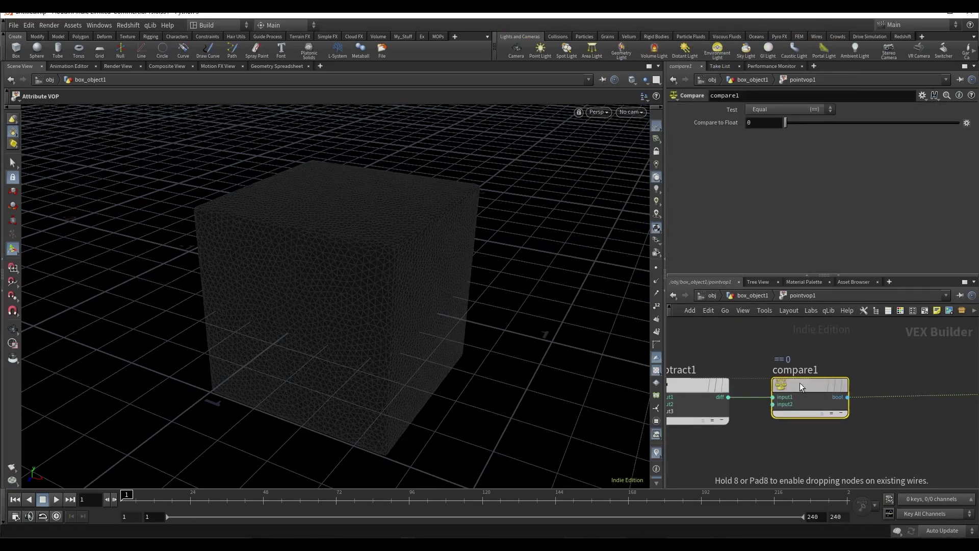
# Set the comparison to Less Than with a 0.038 threshold.
pyautogui.click(772, 108)
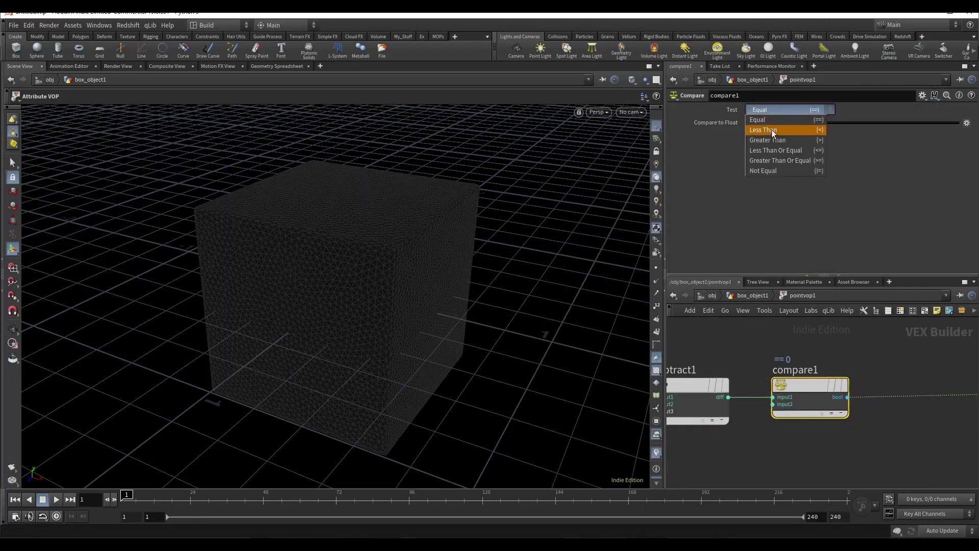
pyautogui.click(771, 129)
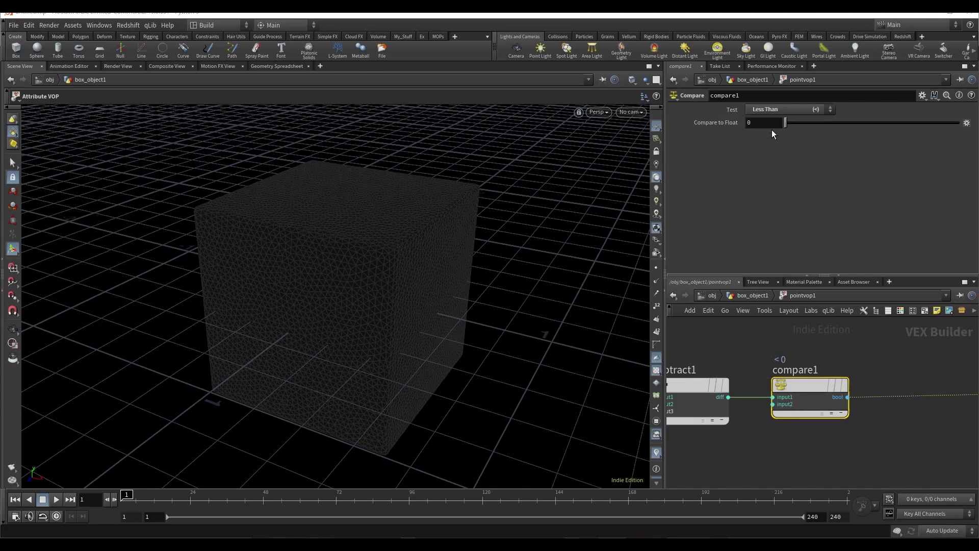
pyautogui.moveTo(785, 122); pyautogui.dragTo(791, 122)
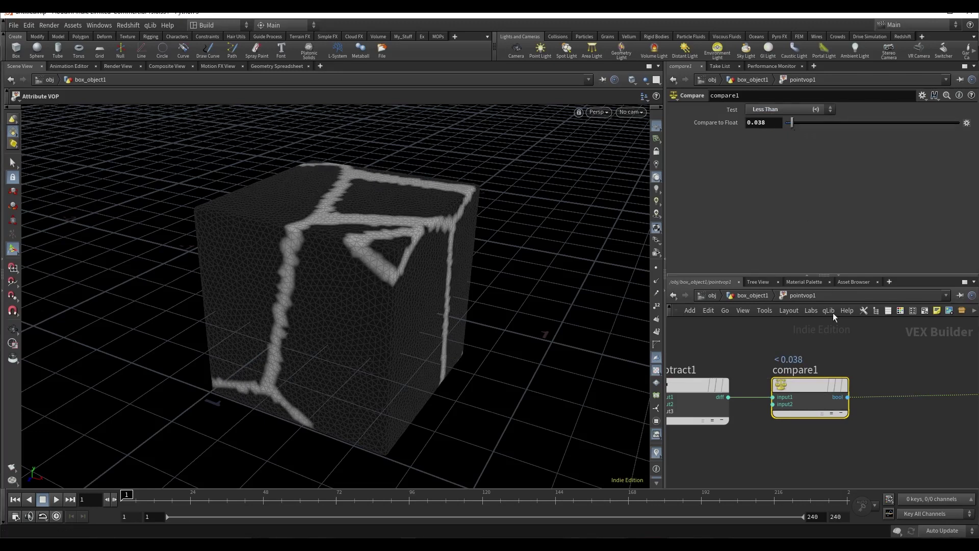
pyautogui.scroll(-2, 868, 441)
pyautogui.moveTo(935, 387)
pyautogui.mouseDown()
pyautogui.moveTo(870, 353)
pyautogui.moveTo(816, 365)
pyautogui.mouseUp()
# Add a Displace Along Normal node with global P wired into its P input.
pyautogui.press('Tab')
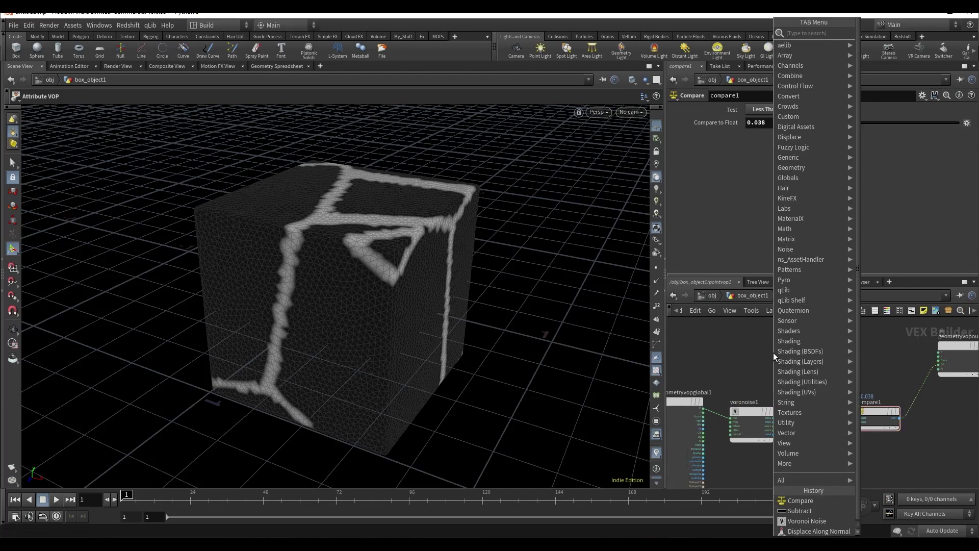
pyautogui.write('dan')
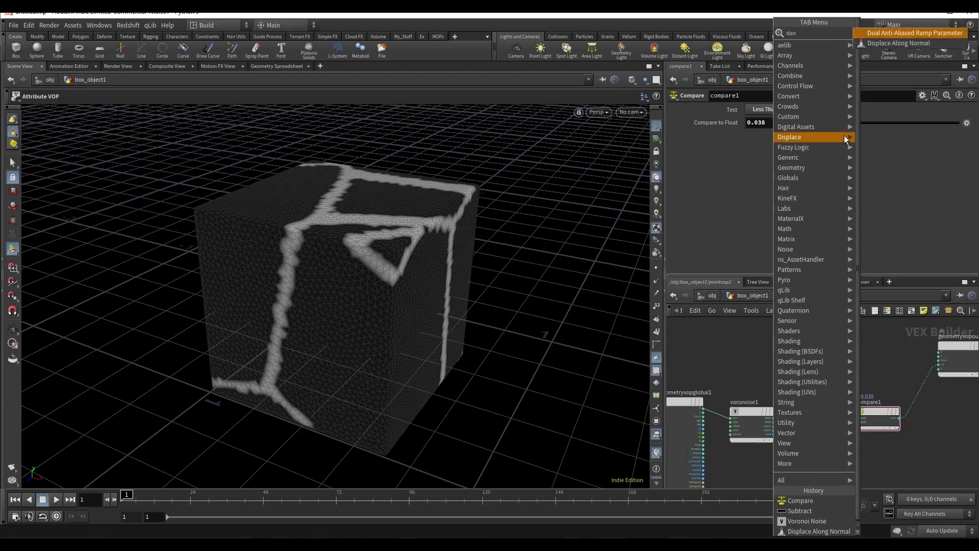
pyautogui.press('Down')
pyautogui.press('Return')
pyautogui.click(873, 356)
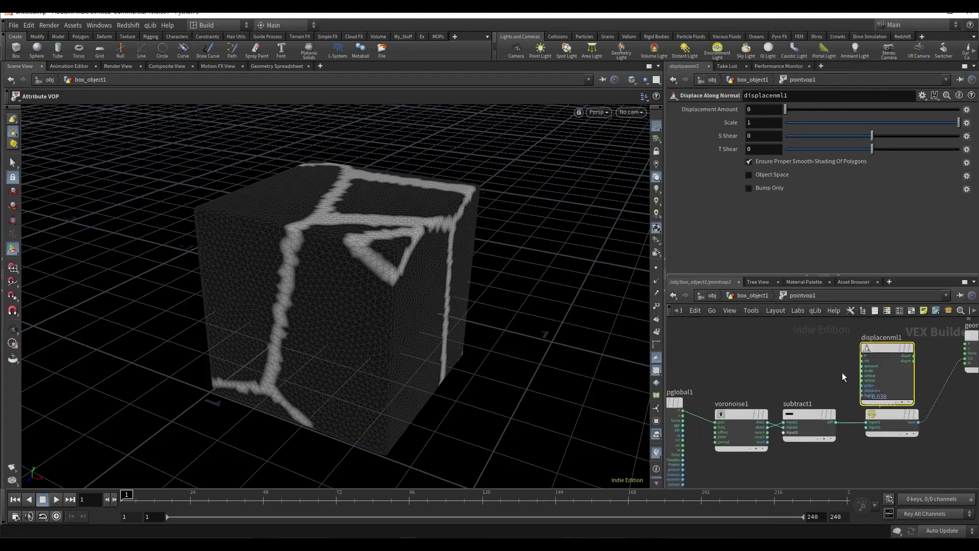
pyautogui.moveTo(880, 354); pyautogui.dragTo(885, 337)
pyautogui.click(682, 414)
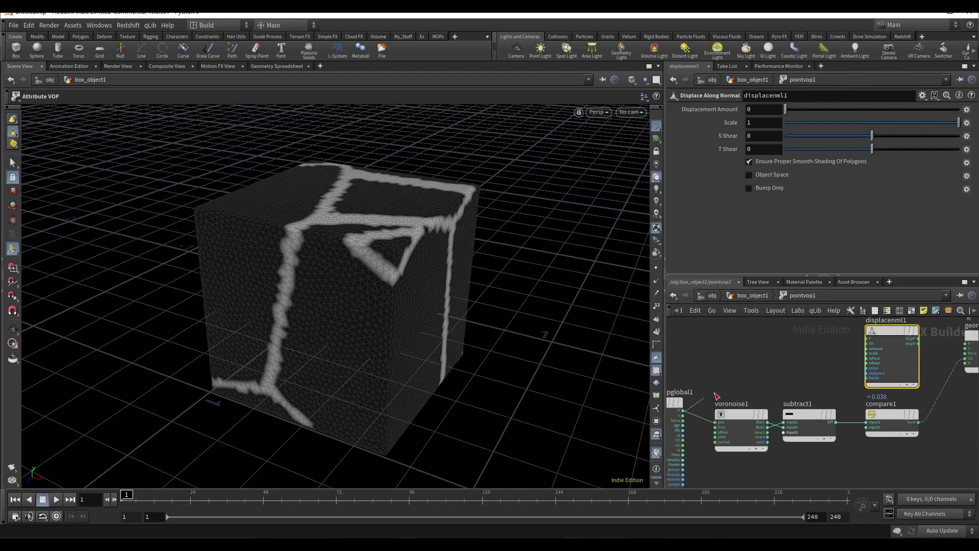
pyautogui.click(867, 336)
pyautogui.scroll(4, 845, 429)
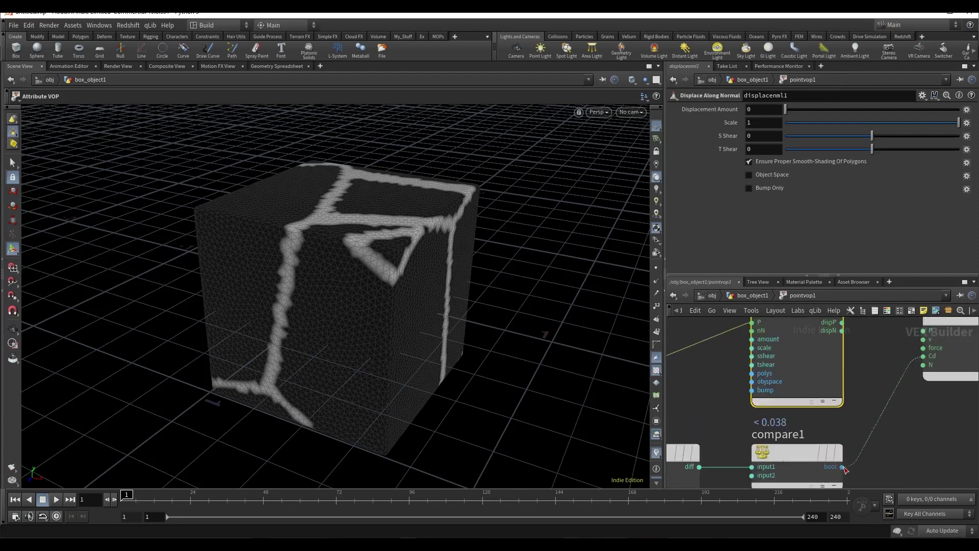
# Feed the compare result into displacement scale, remove the Cd wire, and lay out.
pyautogui.click(843, 467)
pyautogui.click(753, 347)
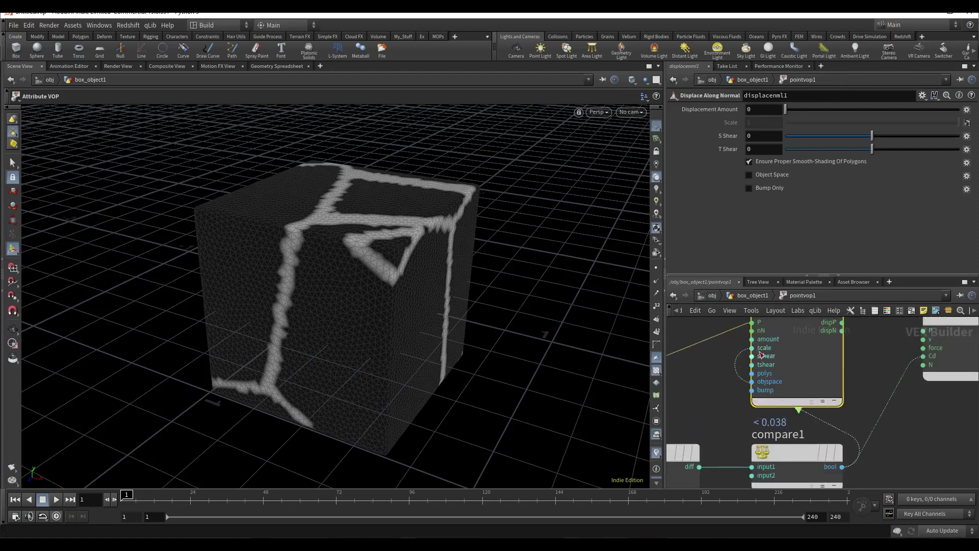
pyautogui.moveTo(873, 351); pyautogui.dragTo(845, 392)
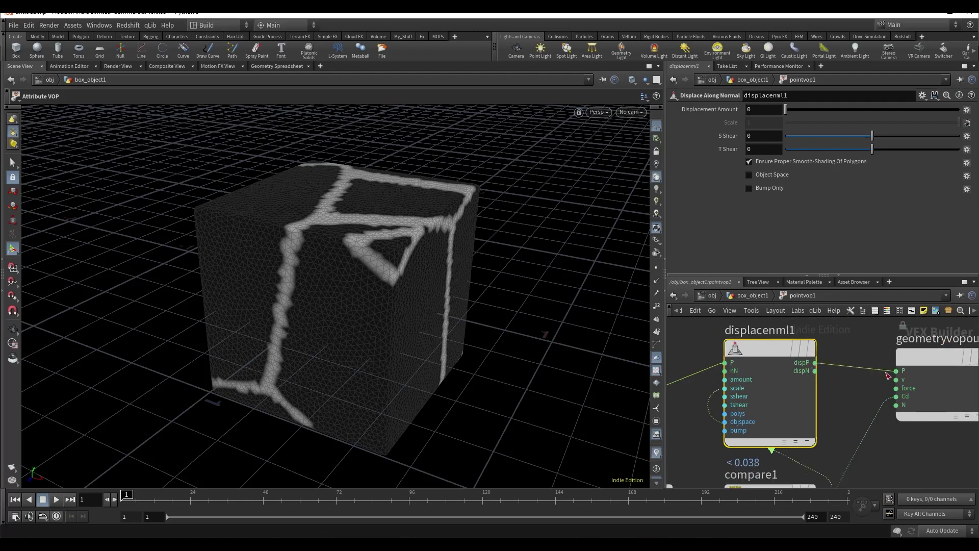
pyautogui.scroll(-4, 841, 422)
pyautogui.click(871, 411)
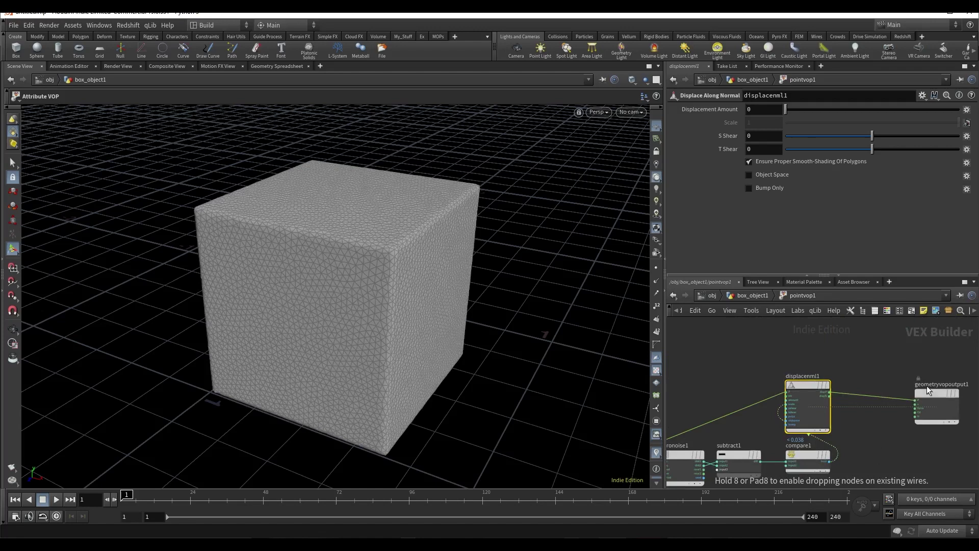
pyautogui.press('l')
# Inspect input options on the noise position and compare threshold without changing them.
pyautogui.moveTo(848, 406); pyautogui.dragTo(812, 379)
pyautogui.scroll(5, 765, 429)
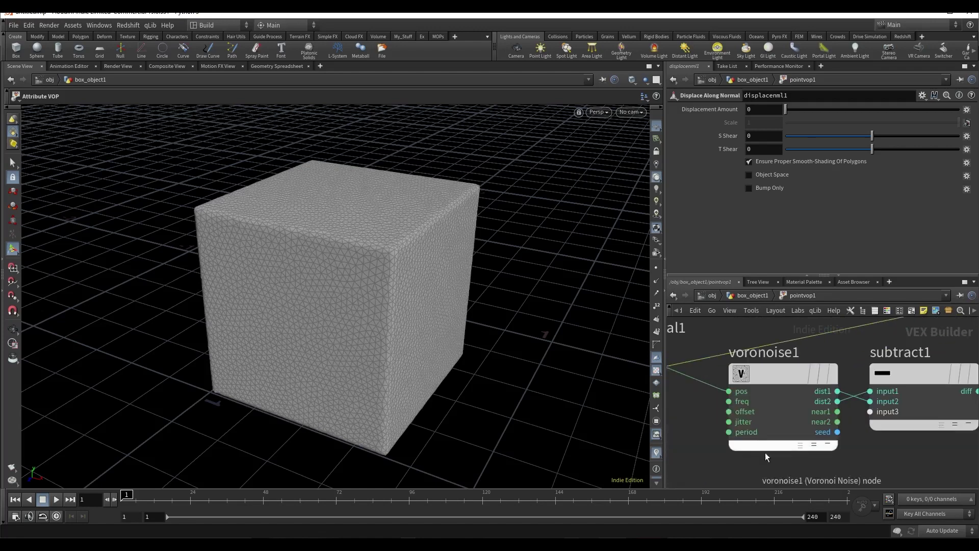
pyautogui.middleClick(731, 361)
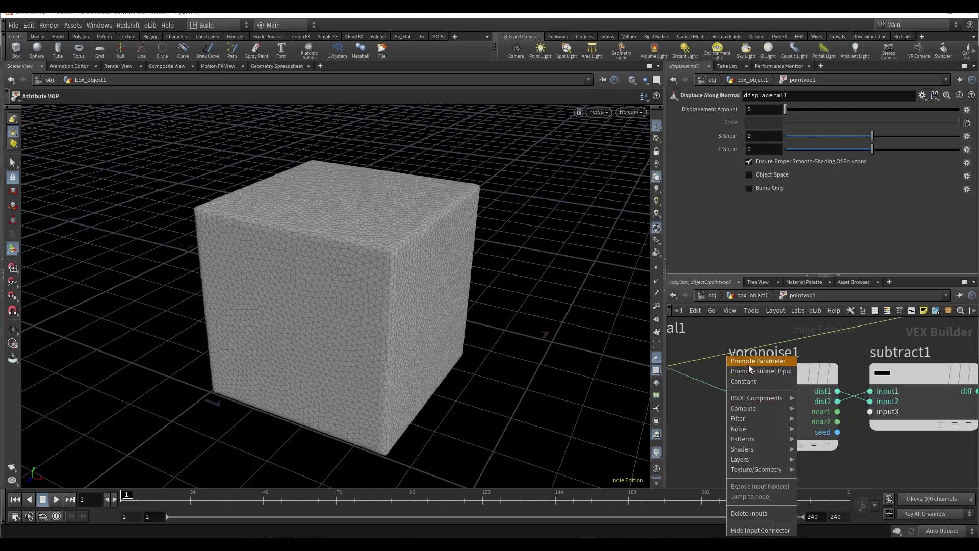
pyautogui.press('Escape')
pyautogui.moveTo(842, 421); pyautogui.dragTo(766, 414)
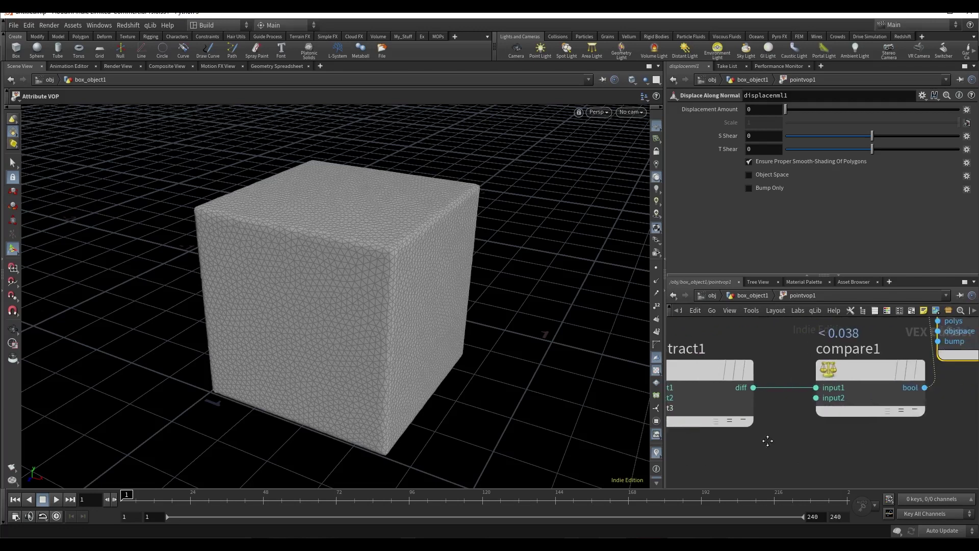
pyautogui.middleClick(817, 387)
pyautogui.press('Escape')
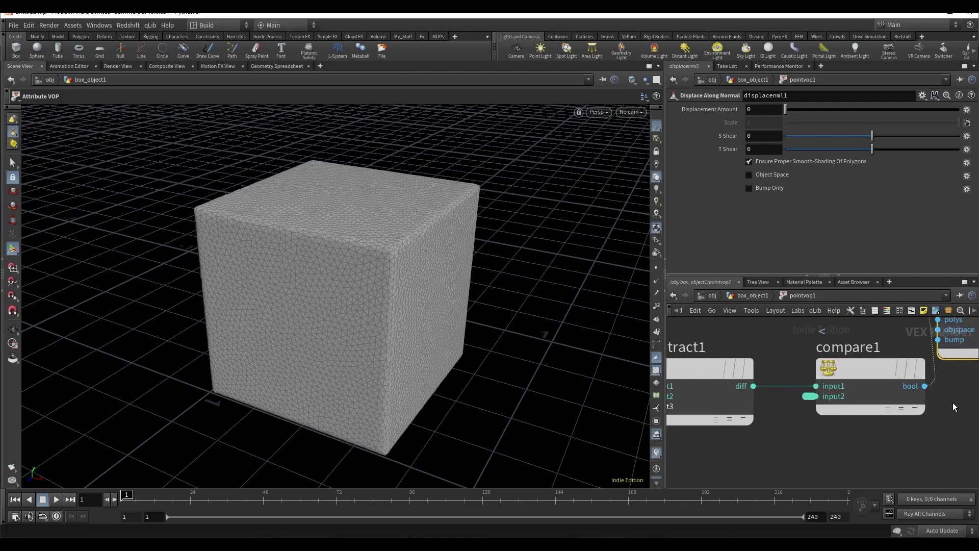
# Promote Displacement Amount and the noise Frequency as parameters.
pyautogui.moveTo(841, 429)
pyautogui.mouseDown()
pyautogui.moveTo(758, 460)
pyautogui.moveTo(821, 352)
pyautogui.moveTo(919, 359)
pyautogui.mouseUp()
pyautogui.middleClick(748, 361)
pyautogui.click(773, 364)
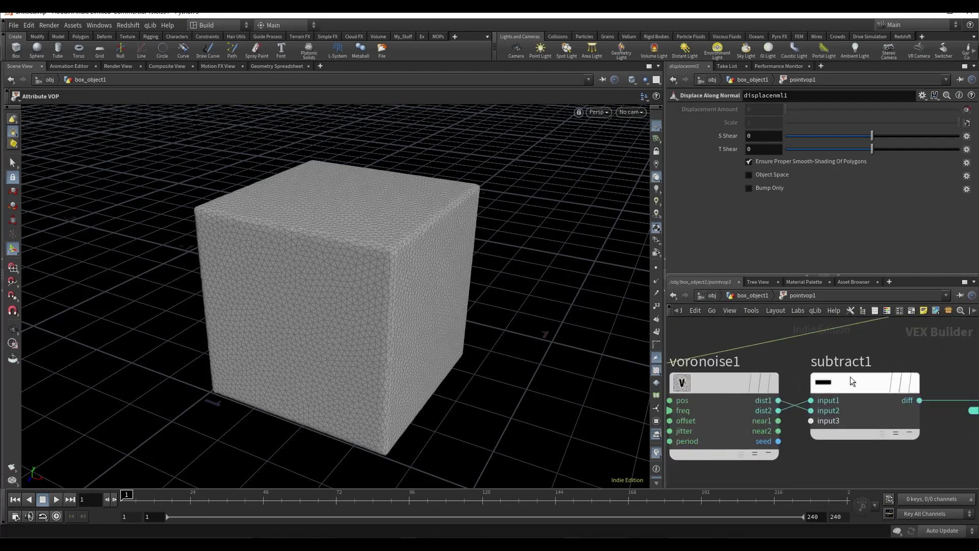
pyautogui.moveTo(780, 414); pyautogui.dragTo(865, 429)
pyautogui.middleClick(751, 401)
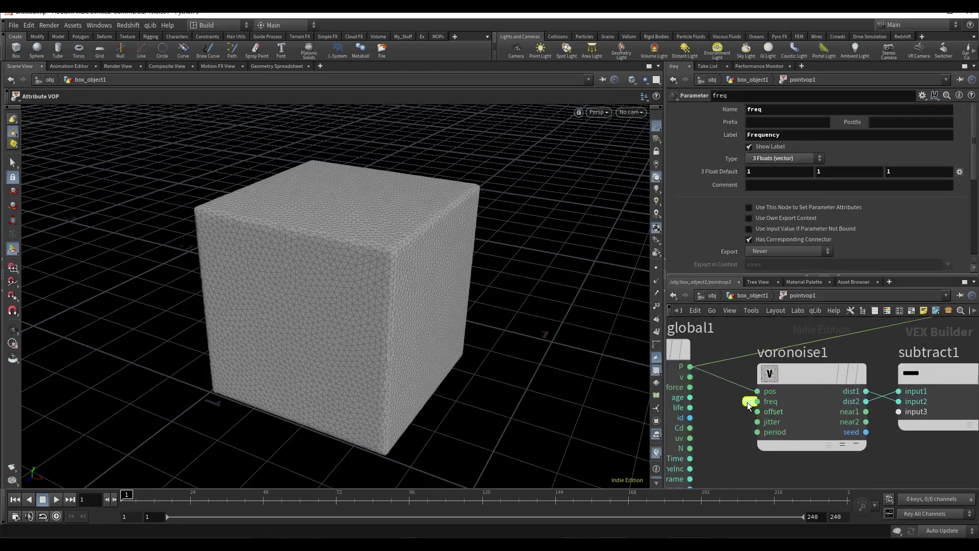
# Promote the compare threshold, relabel it 'compare', and return to box_object1.
pyautogui.moveTo(911, 460); pyautogui.dragTo(710, 464)
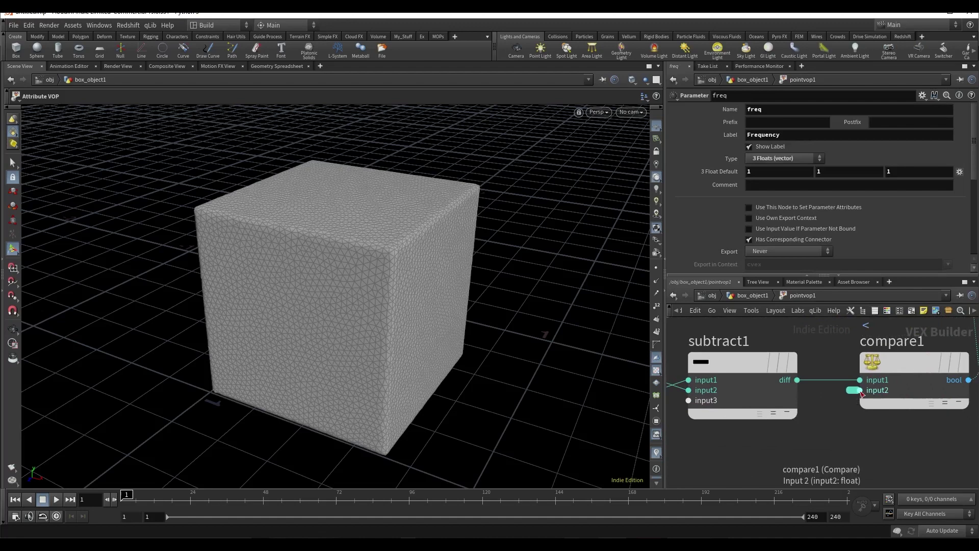
pyautogui.middleClick(854, 390)
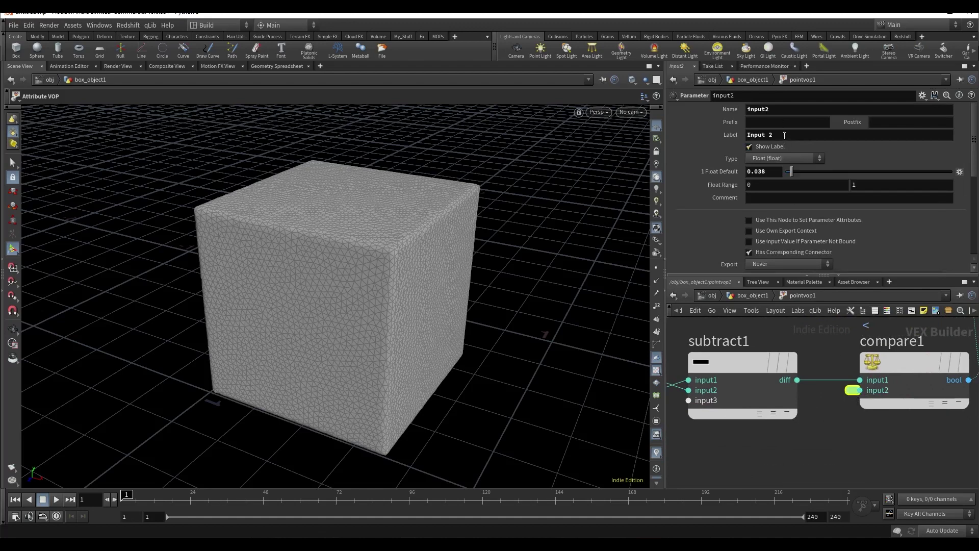
pyautogui.tripleClick(776, 135)
pyautogui.write('compare')
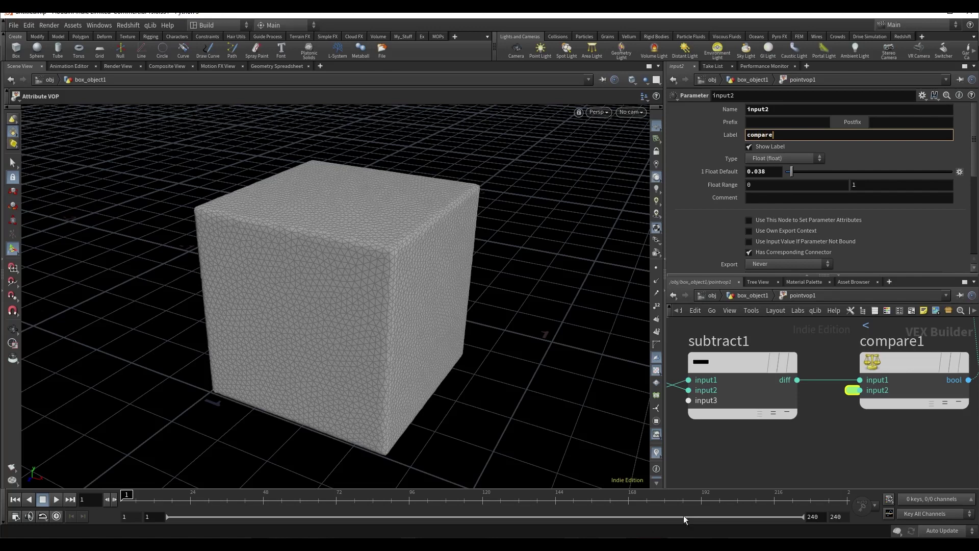
pyautogui.press('Return')
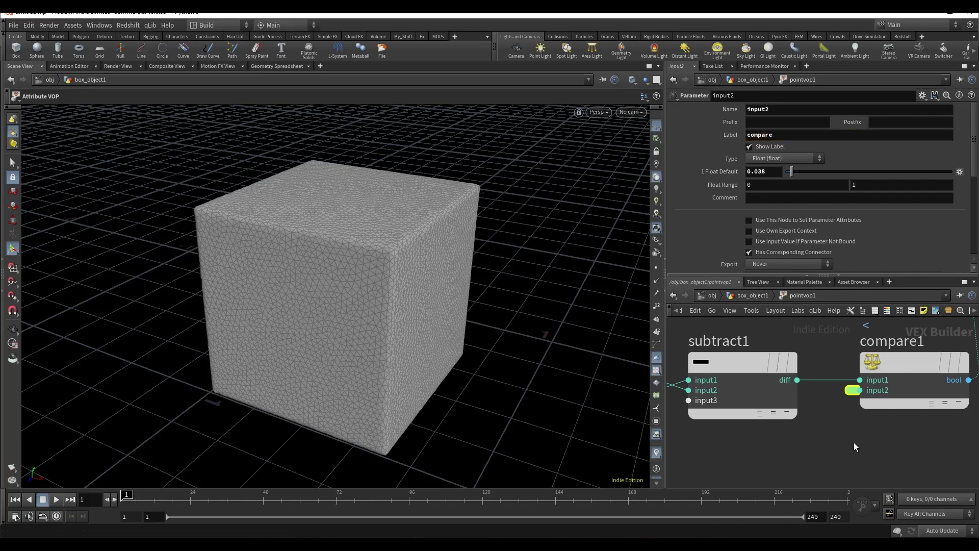
pyautogui.moveTo(930, 421); pyautogui.dragTo(712, 489, button='middle')
pyautogui.moveTo(722, 342); pyautogui.dragTo(786, 373, button='middle')
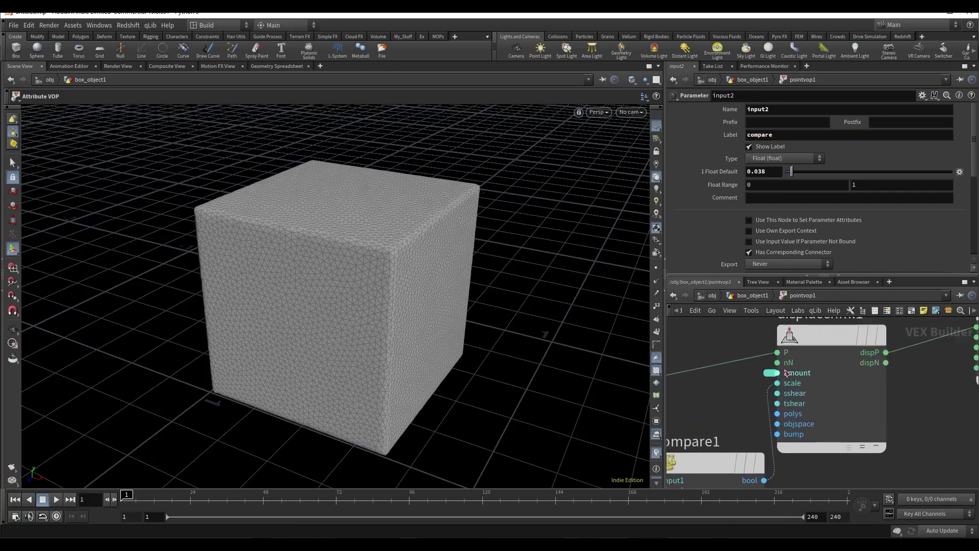
pyautogui.click(757, 295)
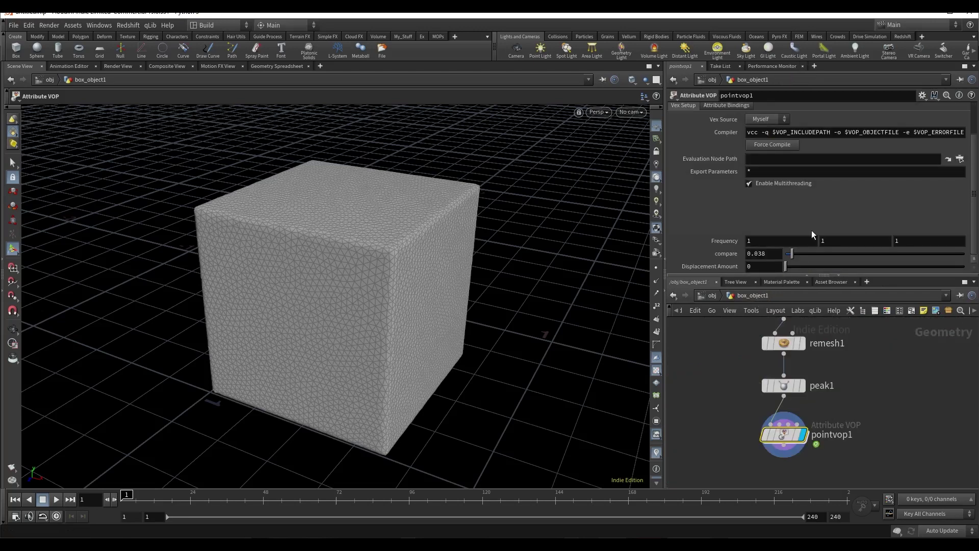
# Set pointvop1's Displacement Amount to 0.031, Frequency to 3.3 and compare to 0.166.
pyautogui.moveTo(859, 424); pyautogui.dragTo(841, 361, button='middle')
pyautogui.moveTo(842, 406); pyautogui.dragTo(816, 424, button='middle')
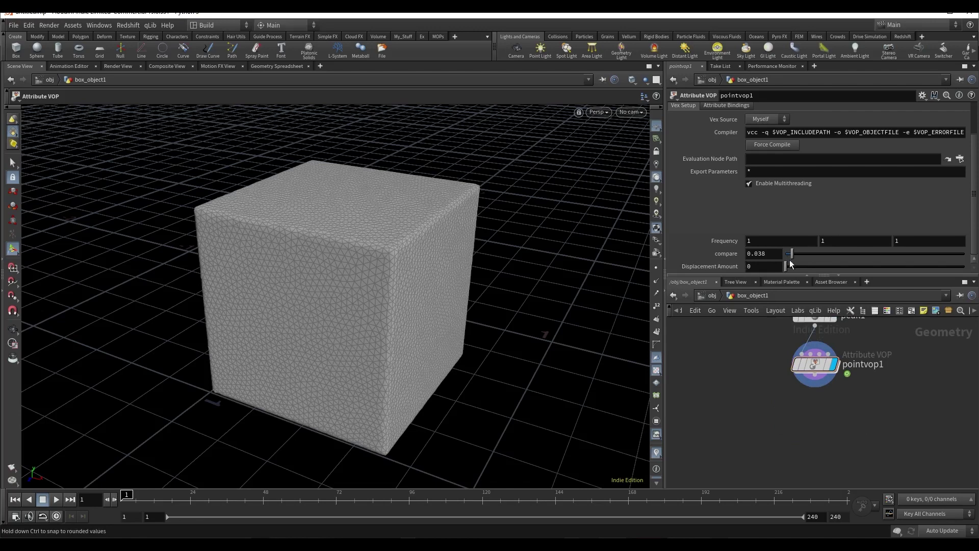
pyautogui.moveTo(787, 265); pyautogui.dragTo(791, 267)
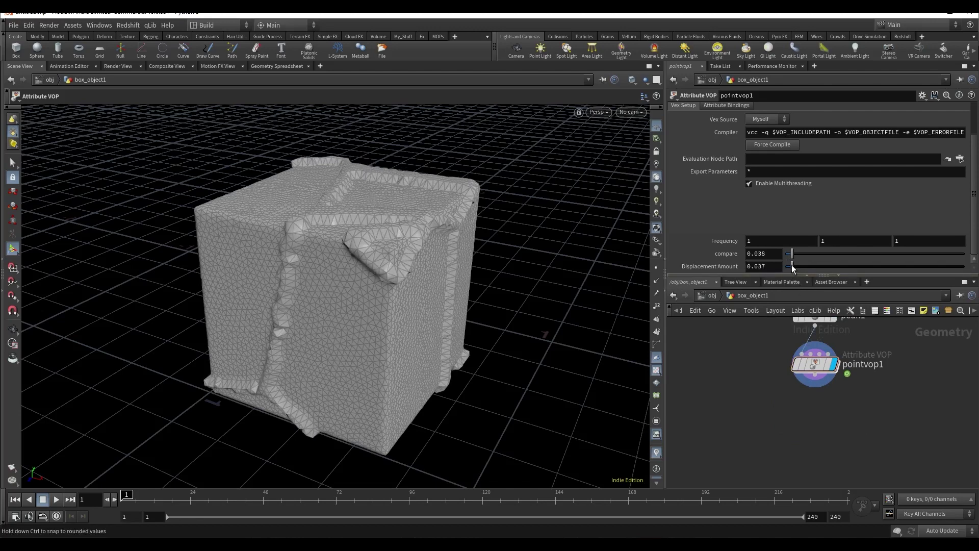
pyautogui.moveTo(724, 240)
pyautogui.mouseDown(button='middle')
pyautogui.moveTo(848, 242)
pyautogui.moveTo(781, 253)
pyautogui.mouseUp(button='middle')
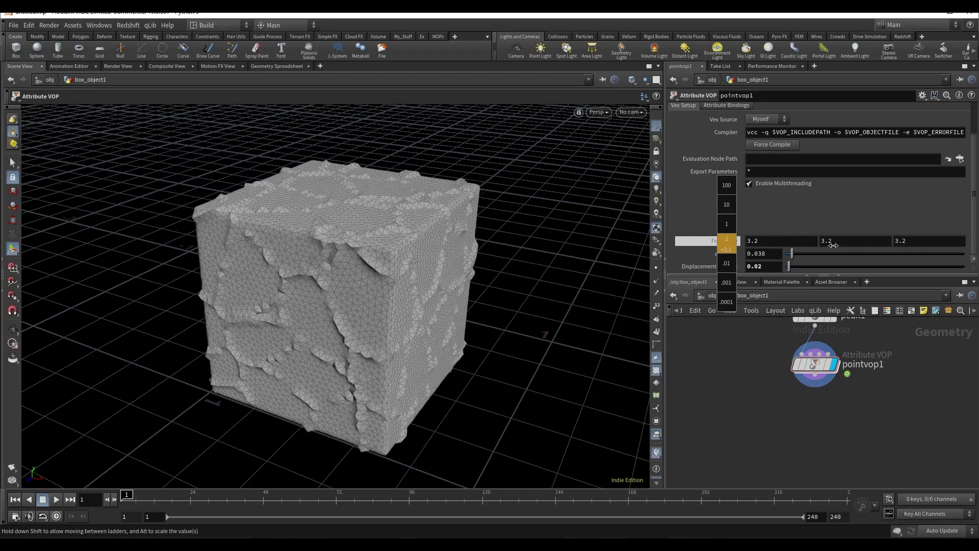
pyautogui.moveTo(791, 254)
pyautogui.mouseDown()
pyautogui.moveTo(821, 255)
pyautogui.moveTo(791, 266)
pyautogui.mouseUp()
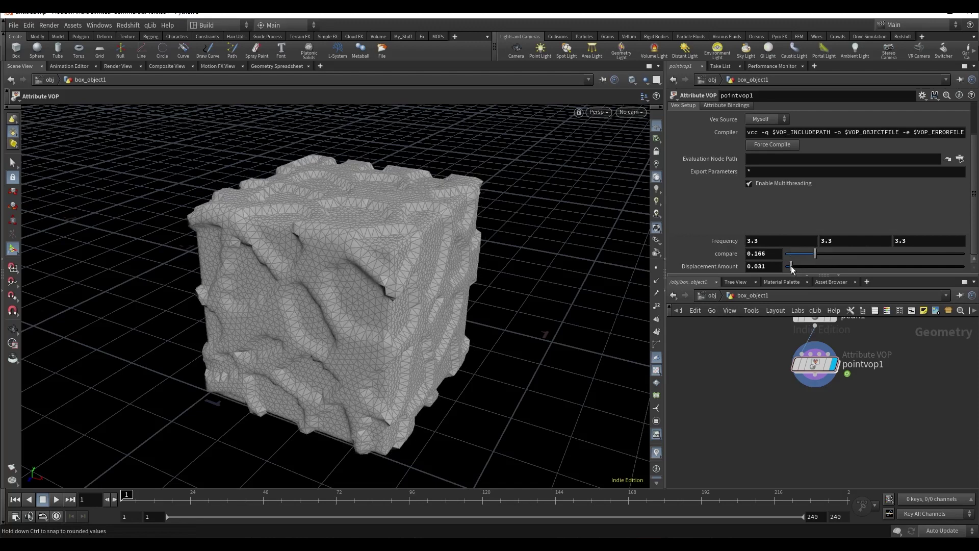
pyautogui.moveTo(826, 403); pyautogui.dragTo(776, 427, button='middle')
pyautogui.press('Tab')
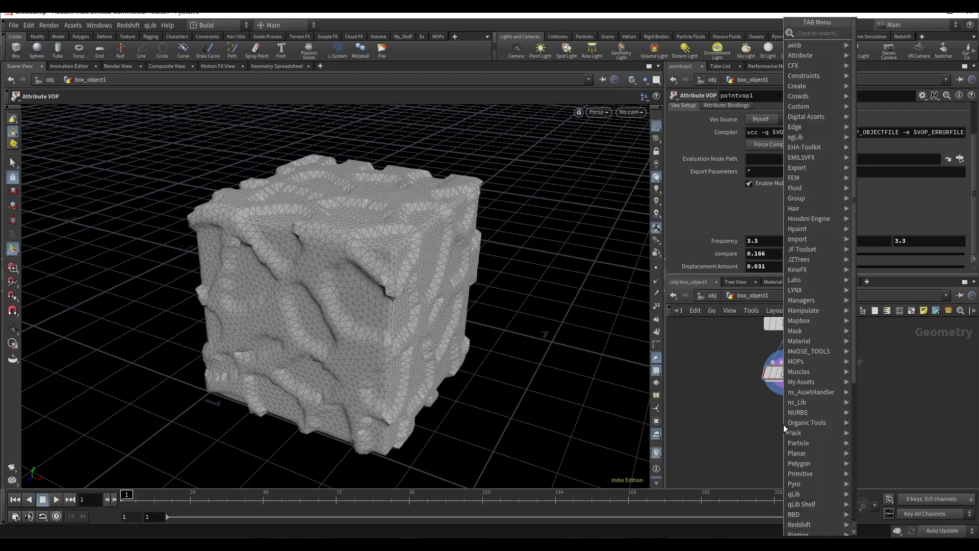
pyautogui.write('smoo')
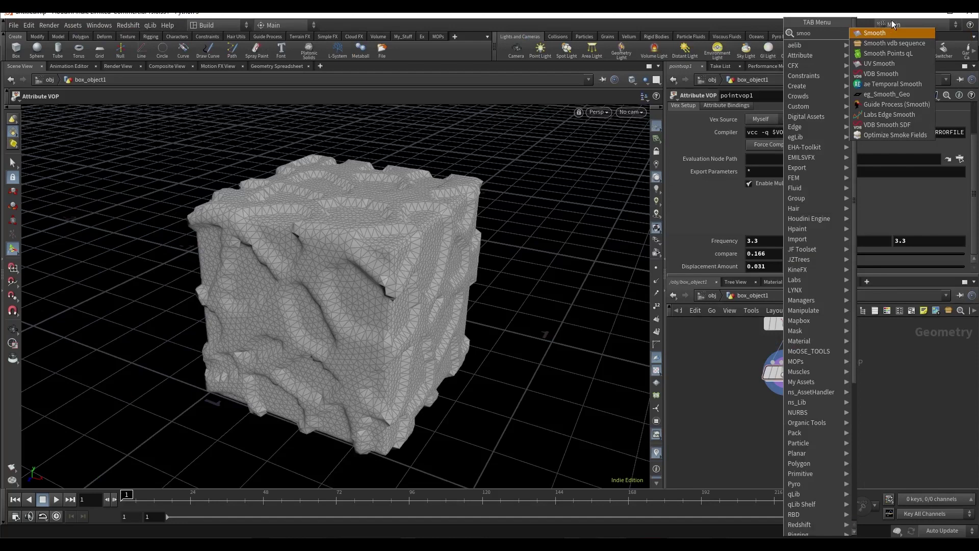
pyautogui.click(877, 35)
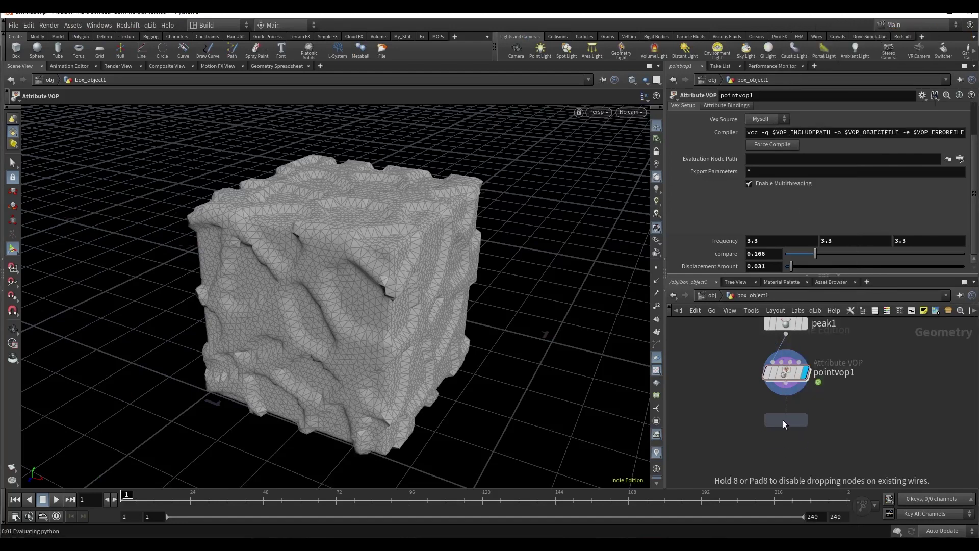
pyautogui.click(781, 417)
pyautogui.press('r')
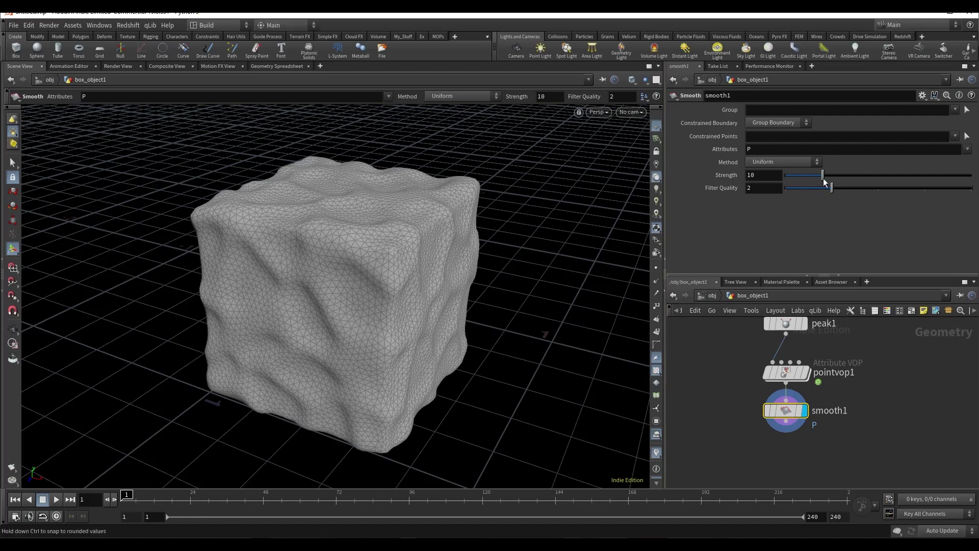
pyautogui.moveTo(823, 175); pyautogui.dragTo(792, 177)
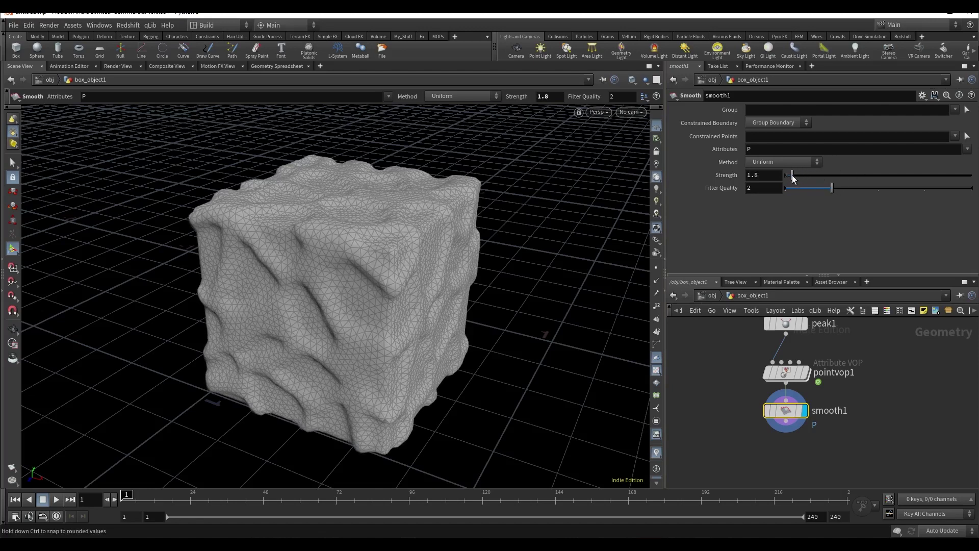
pyautogui.moveTo(791, 176); pyautogui.dragTo(795, 175)
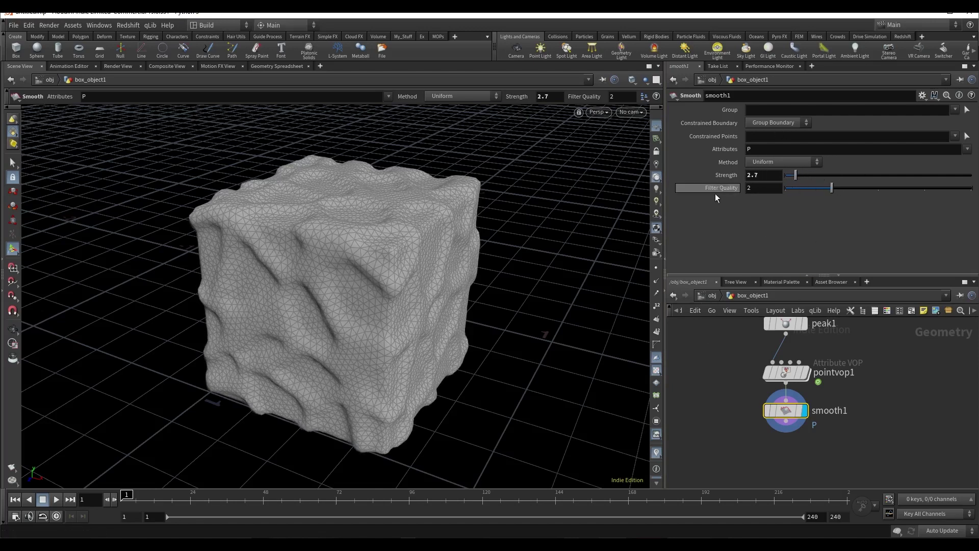
pyautogui.press('Escape')
pyautogui.moveTo(428, 230); pyautogui.dragTo(475, 214)
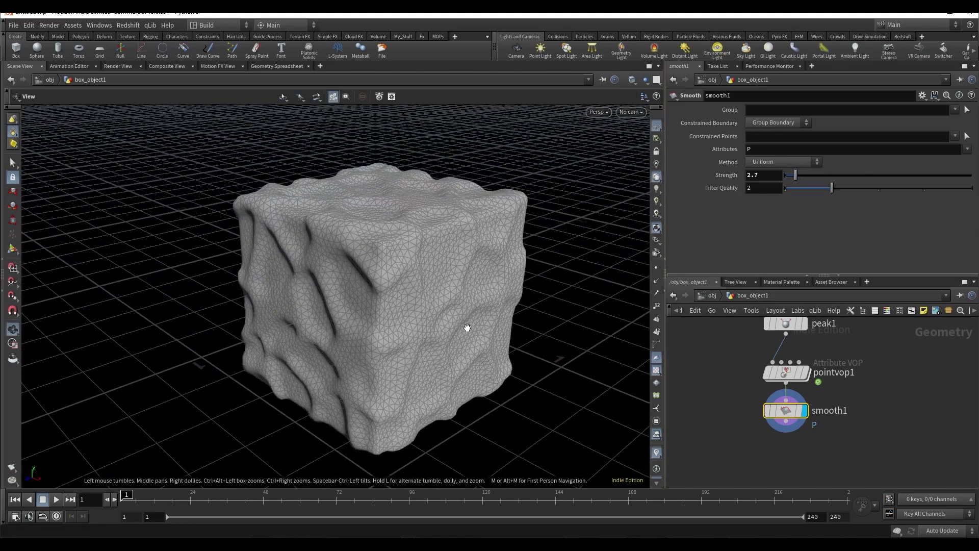
pyautogui.moveTo(697, 395); pyautogui.dragTo(763, 448)
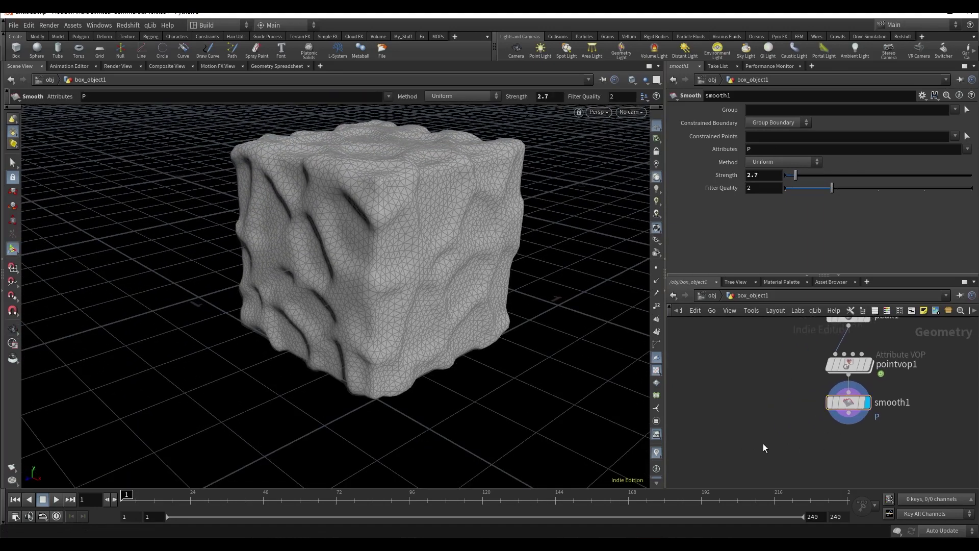
# Add a displayed Boolean Intersect with box1 as input A and smooth1 as input B.
pyautogui.press('Tab')
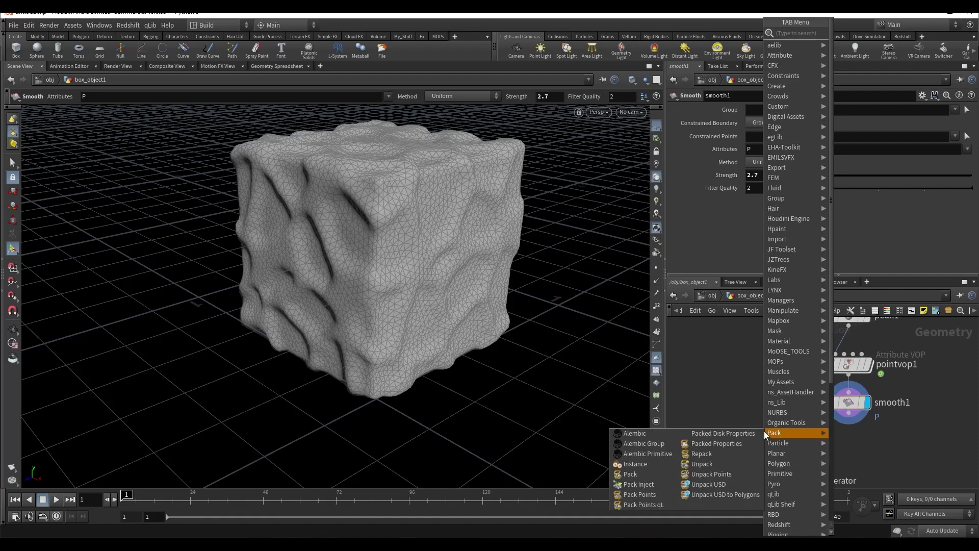
pyautogui.write('boo')
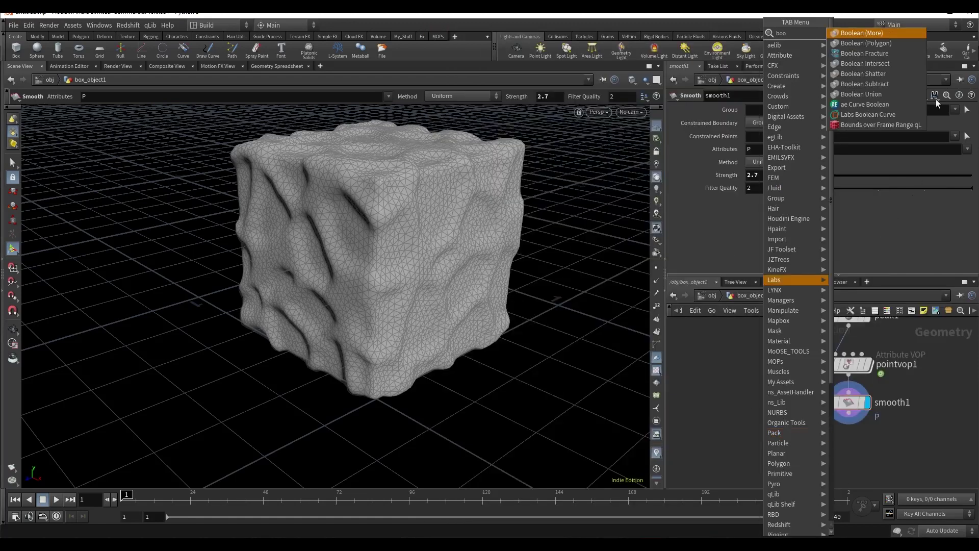
pyautogui.click(885, 60)
pyautogui.click(772, 442)
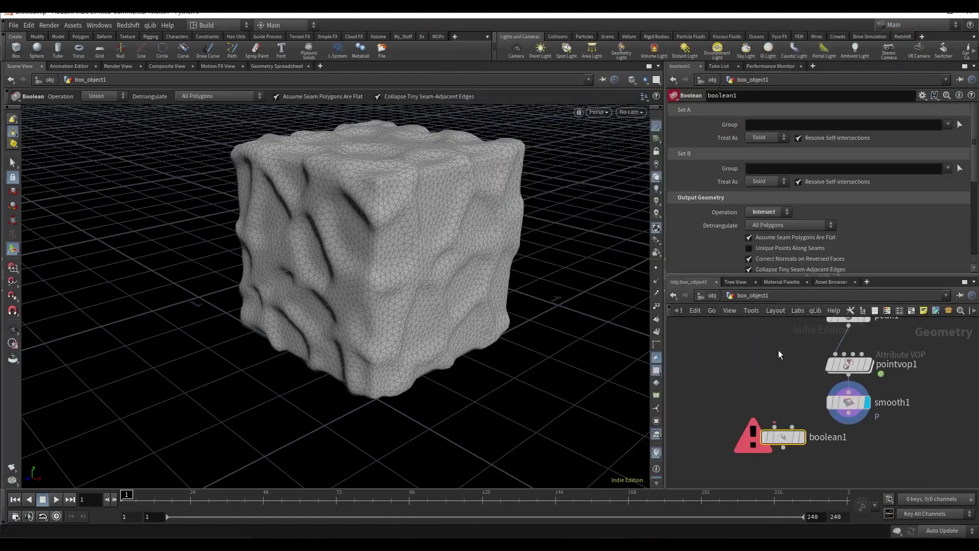
pyautogui.scroll(-3, 788, 383)
pyautogui.moveTo(786, 352); pyautogui.dragTo(769, 402)
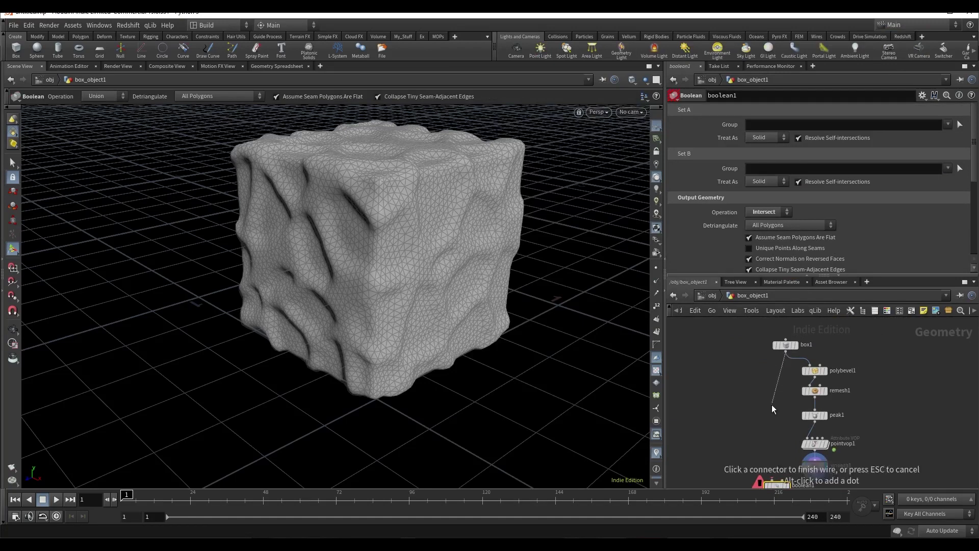
pyautogui.scroll(3, 769, 402)
pyautogui.click(770, 402)
pyautogui.click(836, 406)
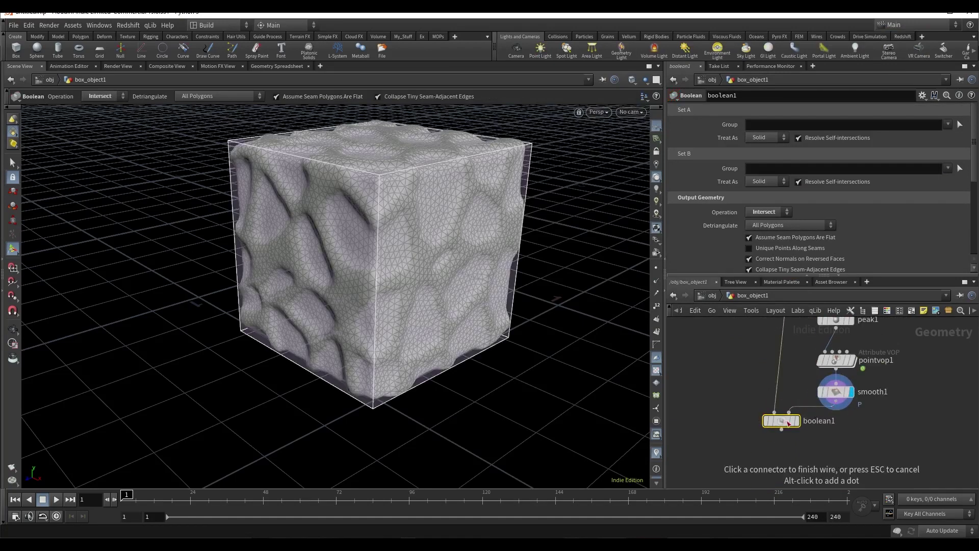
pyautogui.click(790, 413)
pyautogui.click(810, 419)
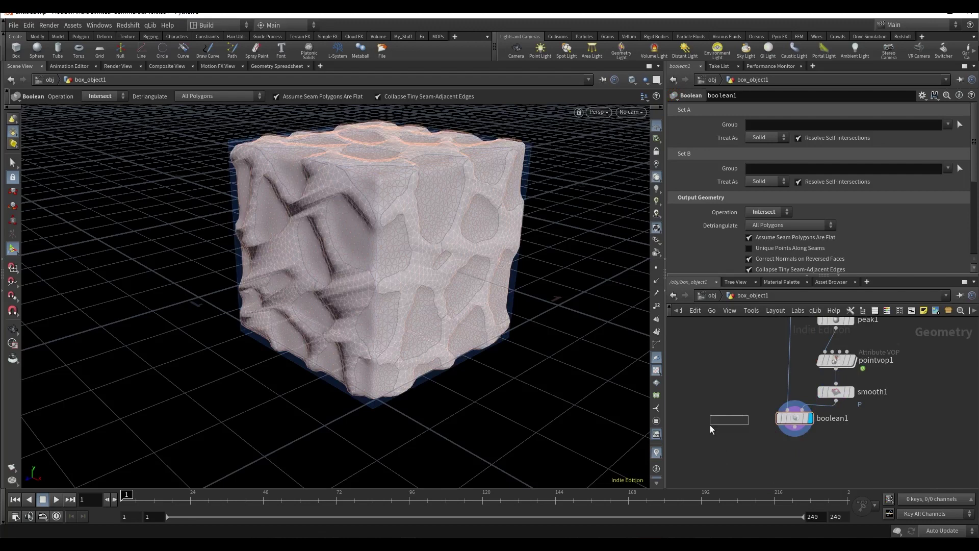
pyautogui.scroll(2, 816, 443)
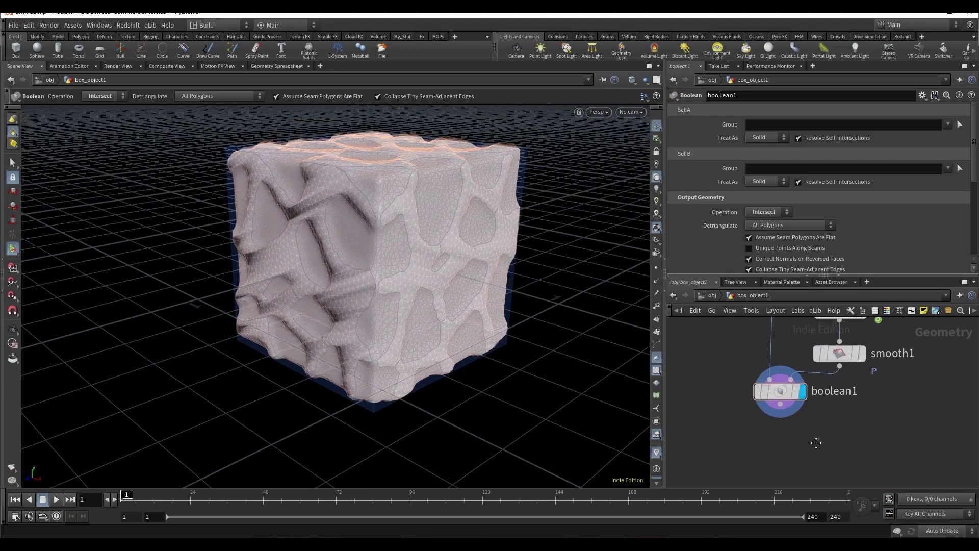
# Add a displayed Normal node below boolean1, weighted By Face Area, and inspect the shading.
pyautogui.press('Tab')
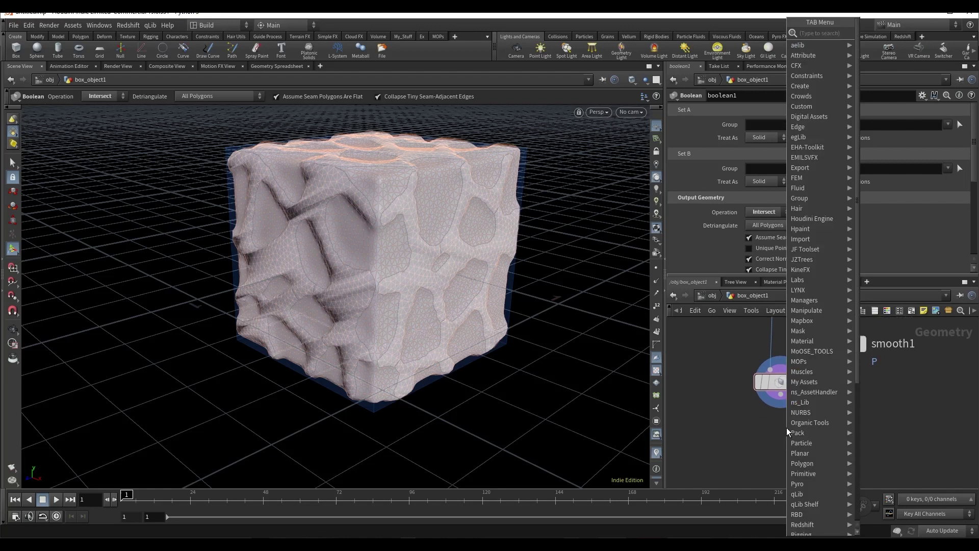
pyautogui.write('no')
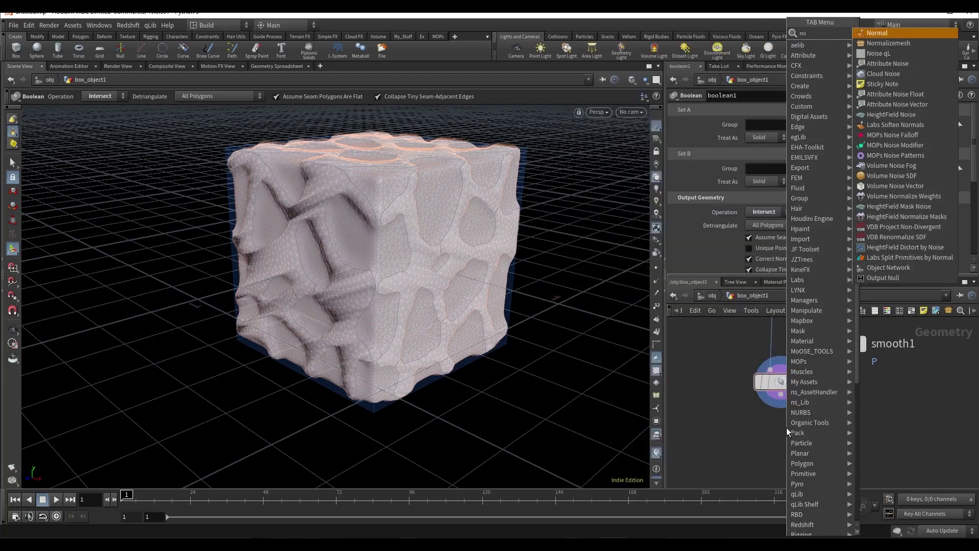
pyautogui.press('Return')
pyautogui.click(774, 439)
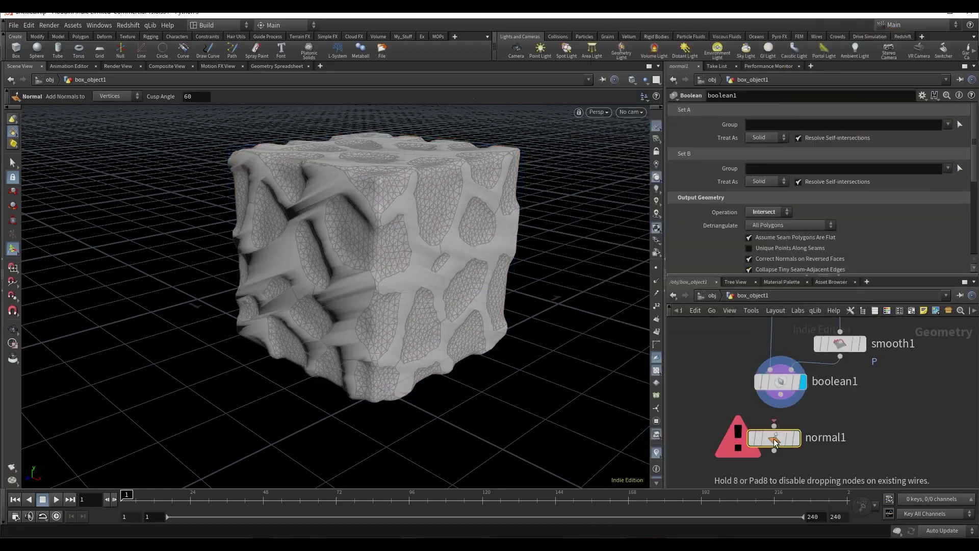
pyautogui.moveTo(773, 438); pyautogui.dragTo(781, 432)
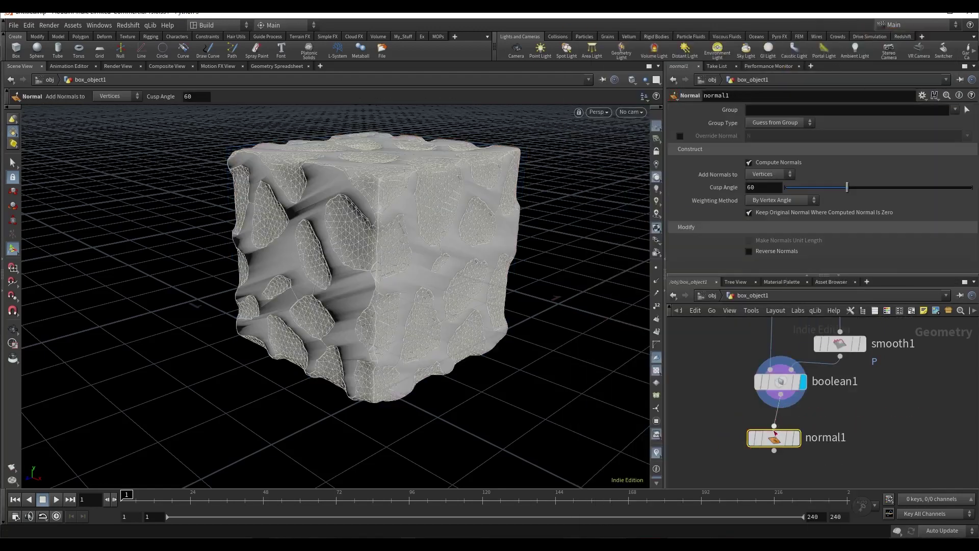
pyautogui.click(801, 430)
pyautogui.click(773, 201)
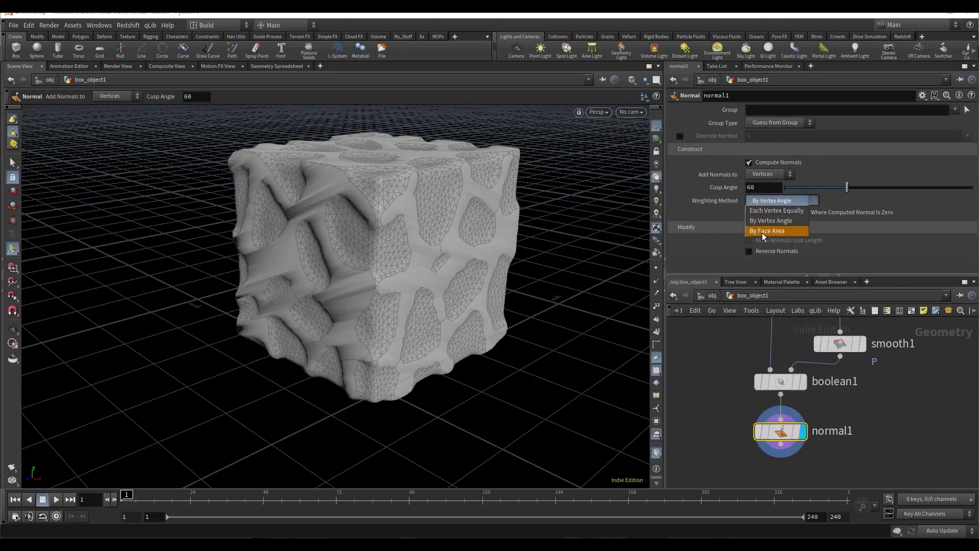
pyautogui.click(758, 231)
pyautogui.moveTo(429, 322); pyautogui.dragTo(367, 229)
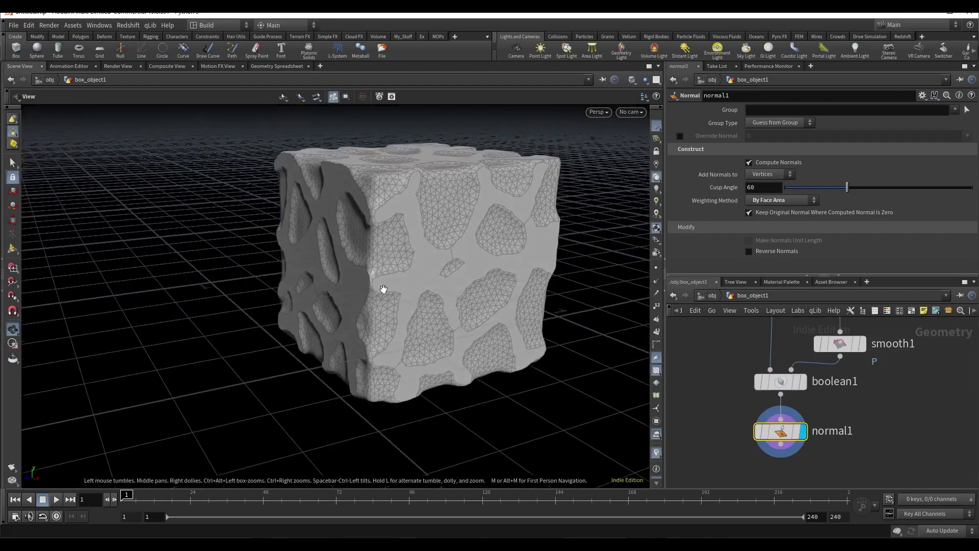
pyautogui.moveTo(785, 437); pyautogui.dragTo(780, 386)
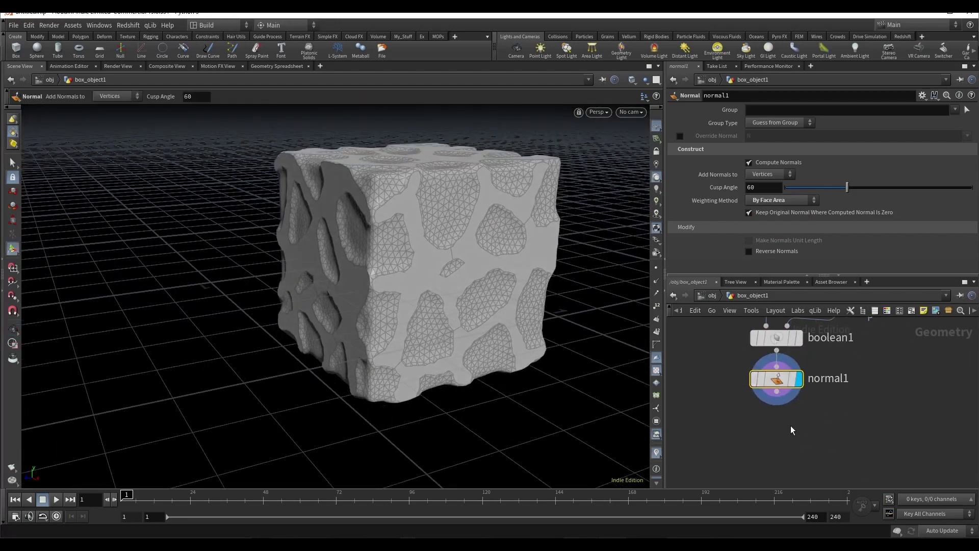
# Add a displayed Divide node after normal1 with Avoid Small Angles enabled.
pyautogui.press('Tab')
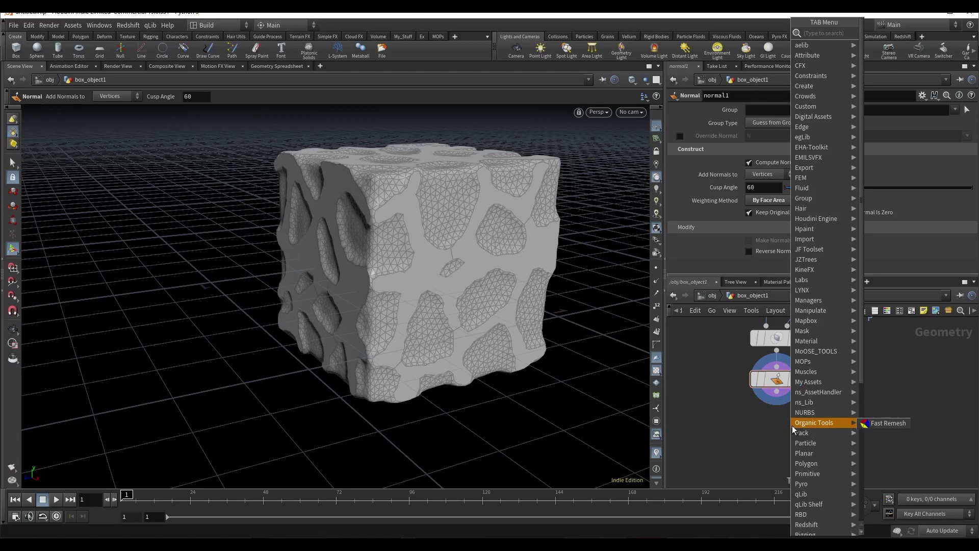
pyautogui.write('div')
pyautogui.press('Escape')
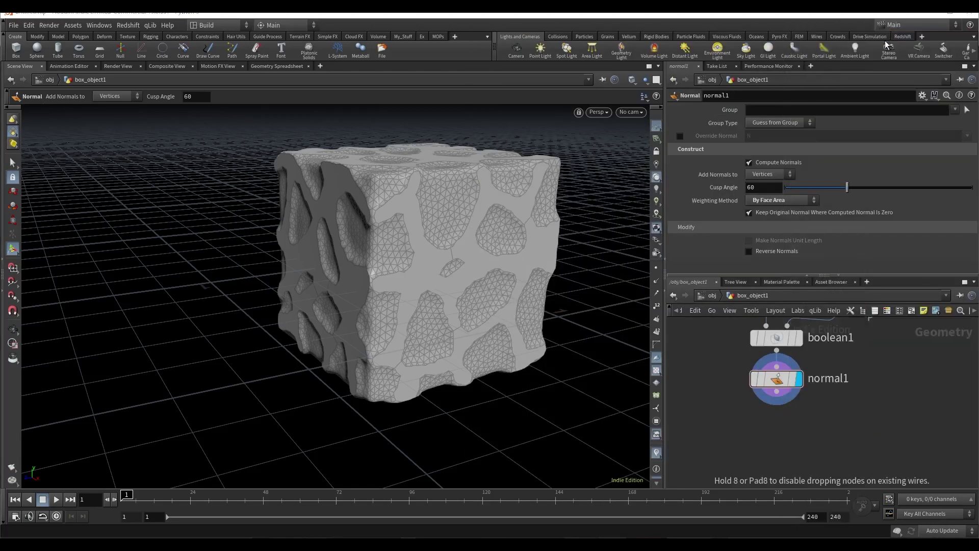
pyautogui.click(781, 421)
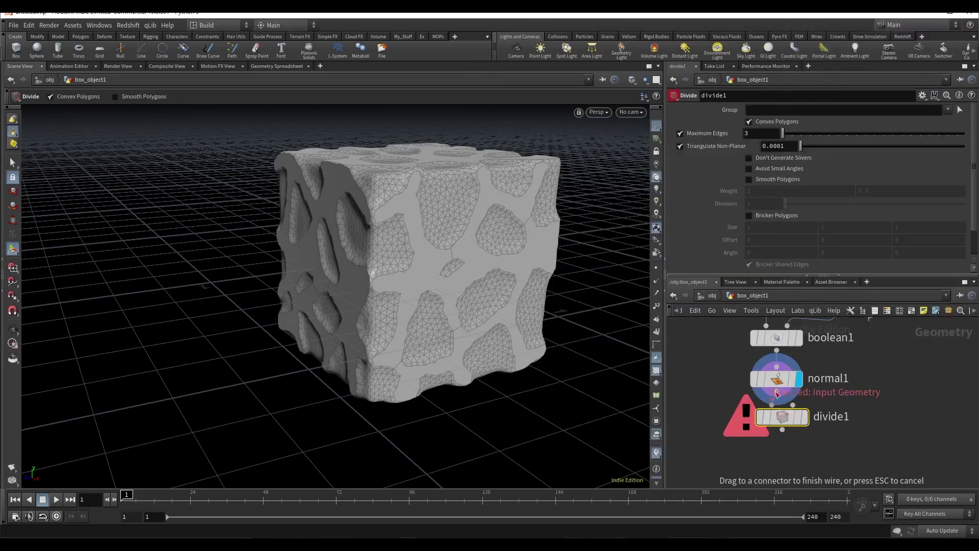
pyautogui.click(776, 392)
pyautogui.click(797, 431)
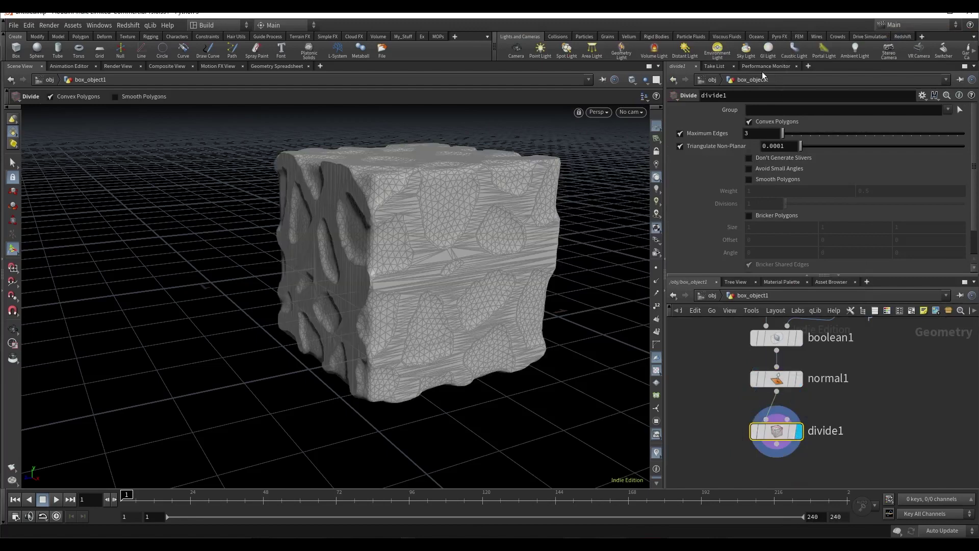
pyautogui.click(750, 168)
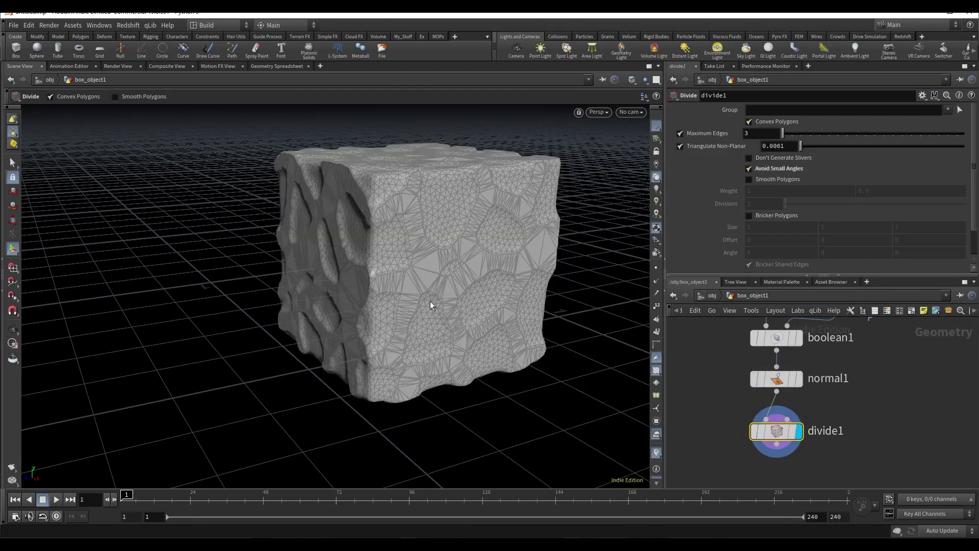
# Inspect the new triangulation and display the pointvop1 displacement result again.
pyautogui.moveTo(428, 306)
pyautogui.mouseDown()
pyautogui.moveTo(409, 285)
pyautogui.moveTo(367, 348)
pyautogui.moveTo(437, 301)
pyautogui.mouseUp()
pyautogui.moveTo(873, 373); pyautogui.dragTo(838, 444)
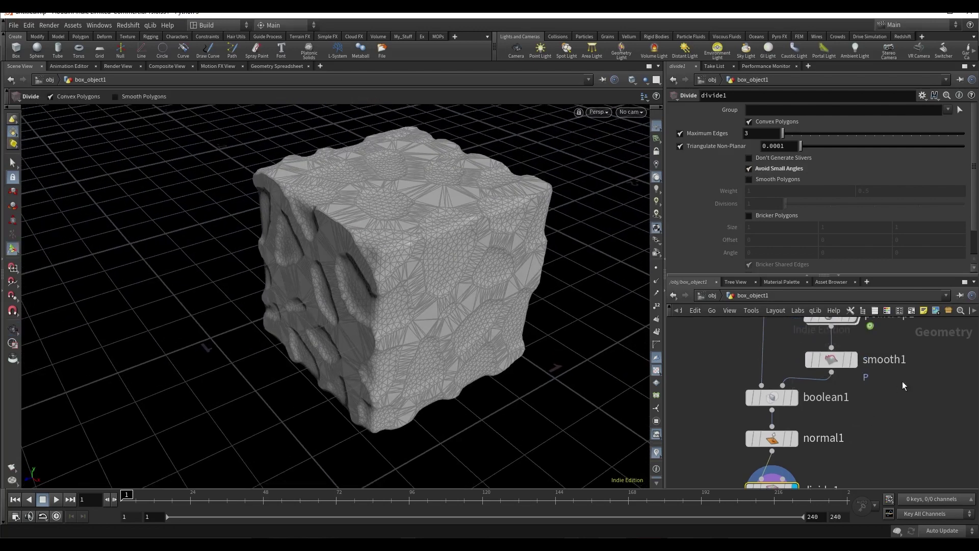
pyautogui.click(801, 402)
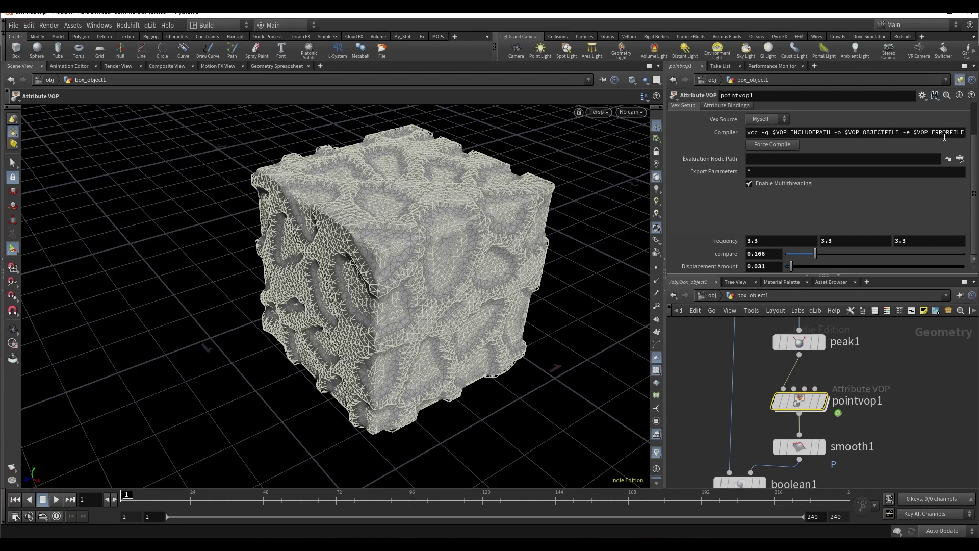
# Switch the viewport to smooth shading and adjust the compare threshold.
pyautogui.press('w')
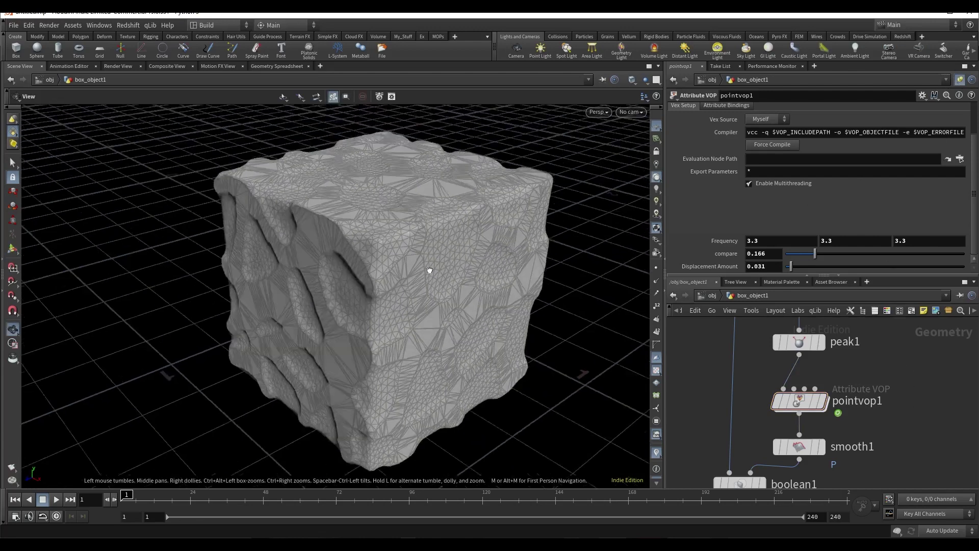
pyautogui.moveTo(414, 283); pyautogui.dragTo(436, 264)
pyautogui.moveTo(816, 254)
pyautogui.mouseDown()
pyautogui.moveTo(800, 253)
pyautogui.moveTo(879, 253)
pyautogui.mouseUp()
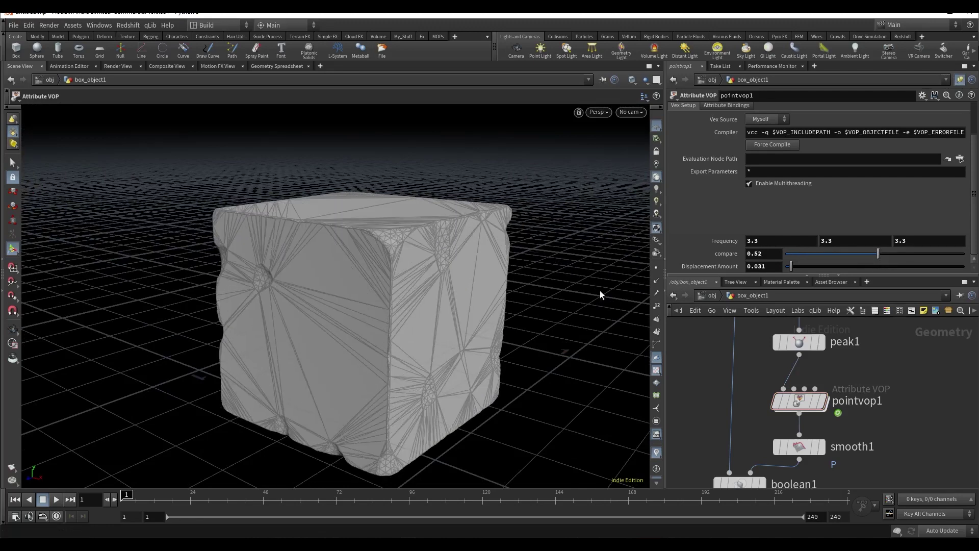
pyautogui.click(645, 79)
pyautogui.click(640, 82)
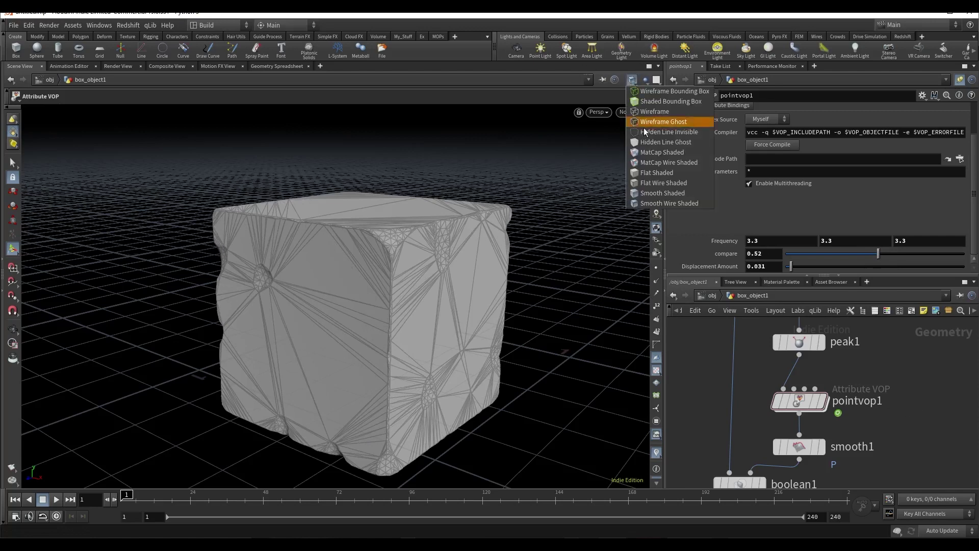
pyautogui.click(658, 193)
pyautogui.moveTo(535, 217); pyautogui.dragTo(544, 245)
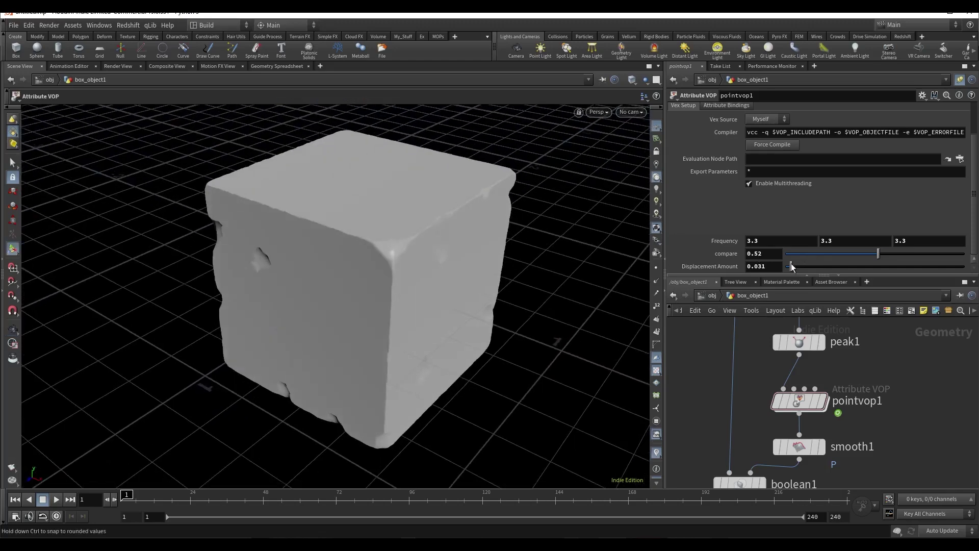
# Set Displacement Amount 0.077, compare 0.297 and noise Frequency 4.9.
pyautogui.moveTo(791, 266)
pyautogui.mouseDown()
pyautogui.moveTo(822, 268)
pyautogui.moveTo(796, 267)
pyautogui.mouseUp()
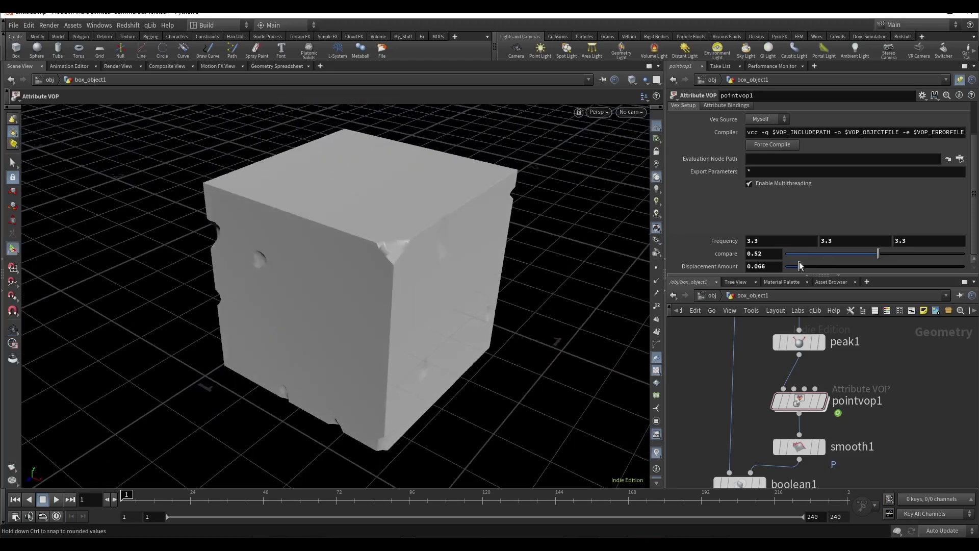
pyautogui.moveTo(875, 253); pyautogui.dragTo(838, 253)
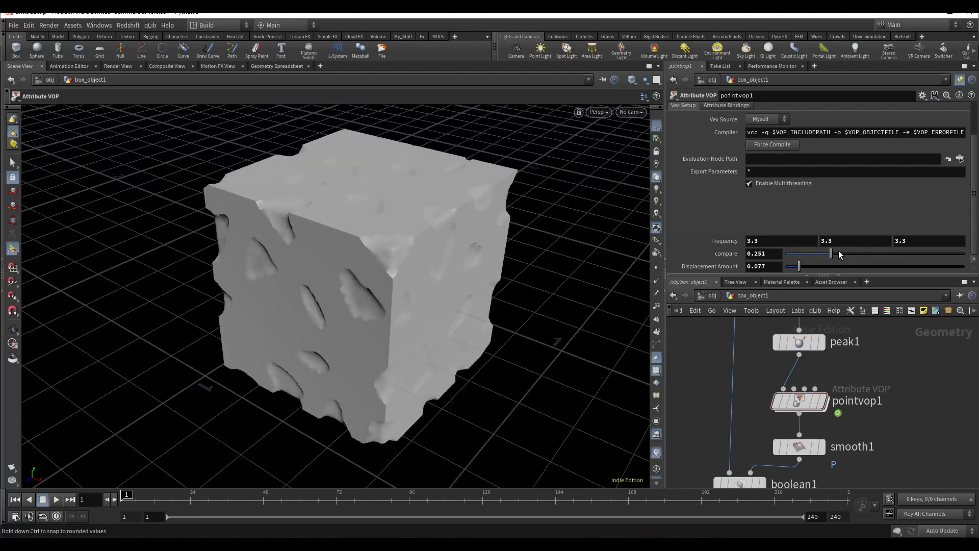
pyautogui.middleClick(763, 240)
pyautogui.moveTo(764, 241); pyautogui.dragTo(812, 242, button='middle')
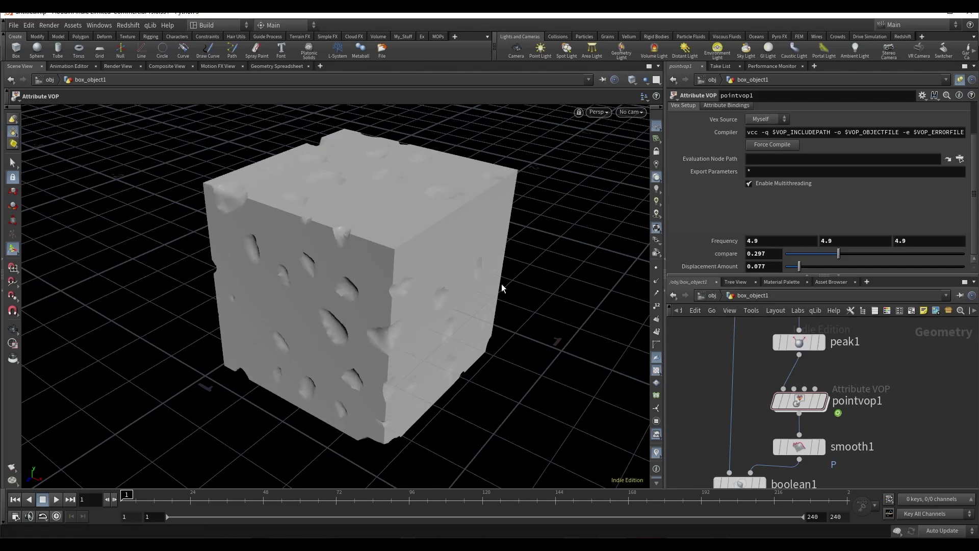
pyautogui.keyDown('alt'); pyautogui.moveTo(501, 284); pyautogui.dragTo(536, 276); pyautogui.keyUp('alt')
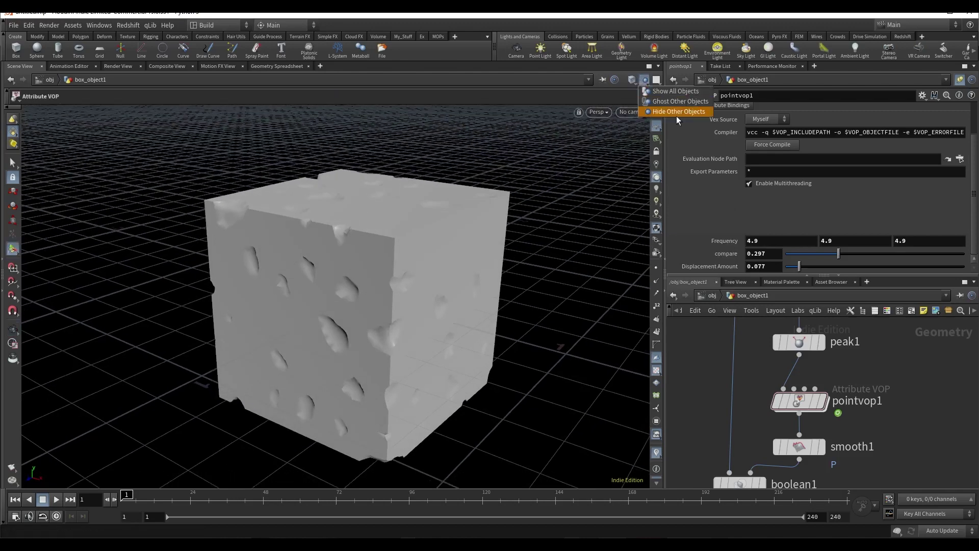
# Use Smooth Wire Shaded display, show normal1, and reselect pointvop1 near peak1.
pyautogui.click(632, 80)
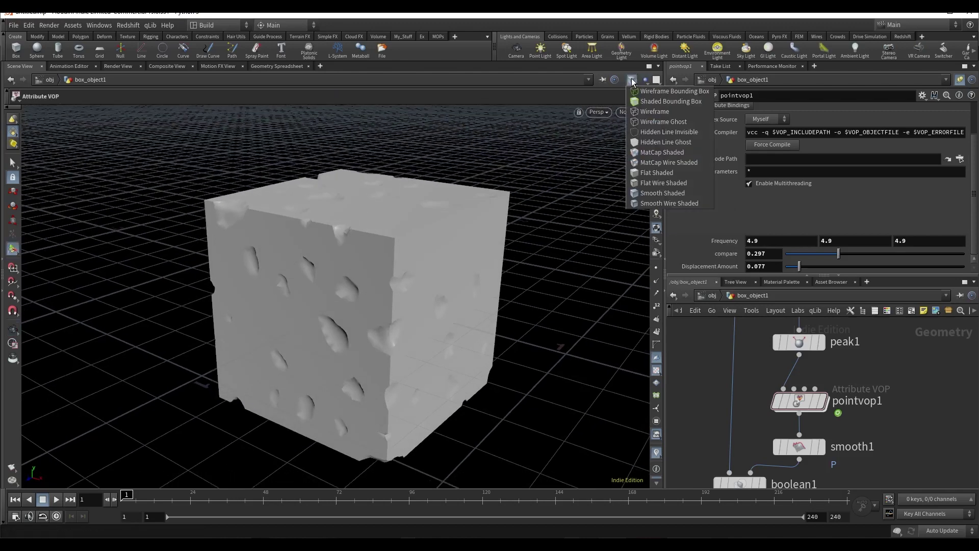
pyautogui.click(667, 203)
pyautogui.moveTo(875, 450); pyautogui.dragTo(880, 357)
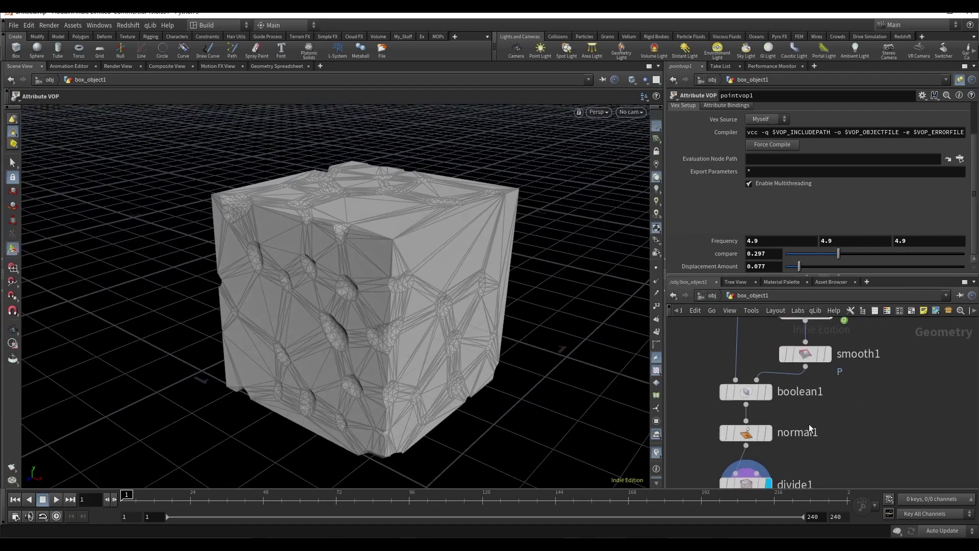
pyautogui.click(770, 432)
pyautogui.moveTo(442, 268); pyautogui.dragTo(382, 291)
pyautogui.moveTo(811, 336); pyautogui.dragTo(808, 402)
pyautogui.click(801, 373)
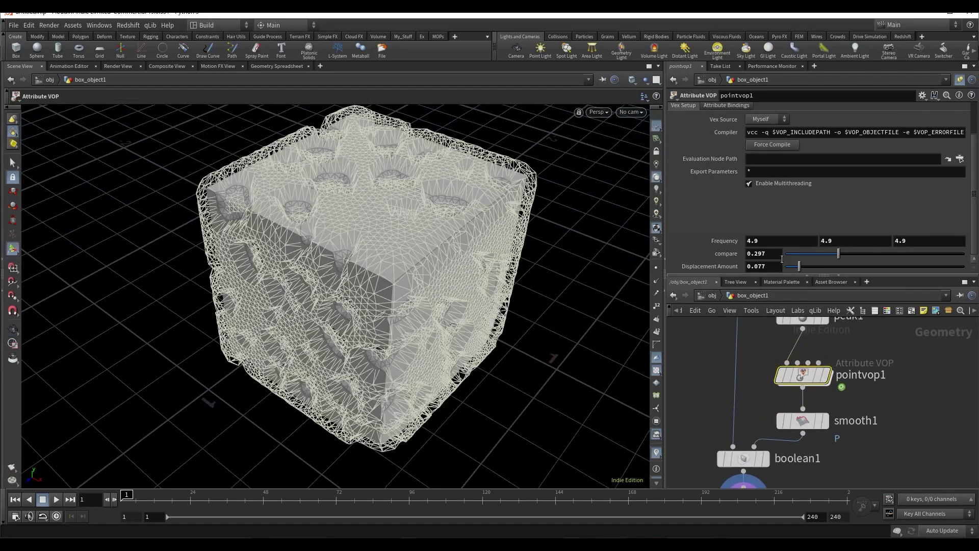
pyautogui.moveTo(774, 343); pyautogui.dragTo(772, 369)
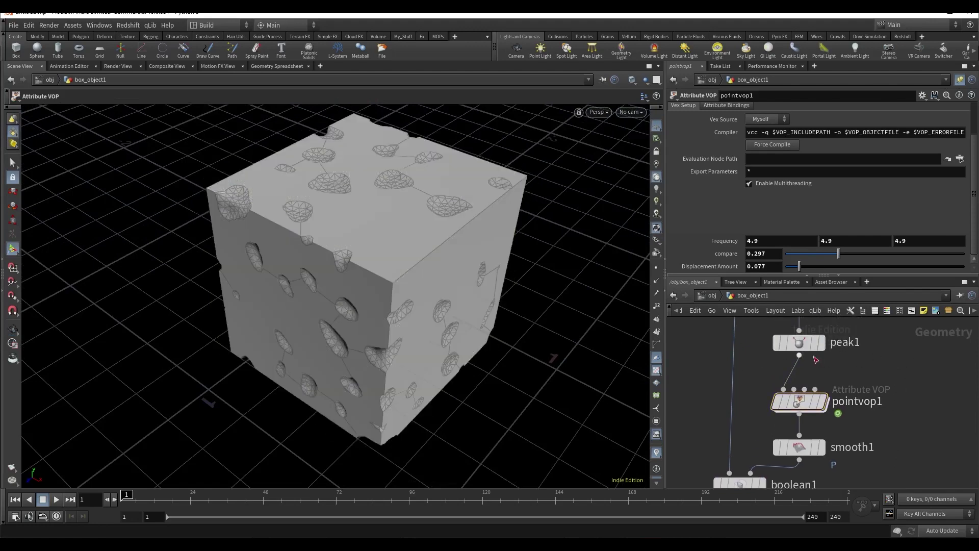
# Show peak1's parameters and try Distance values, including an extreme -4.4.
pyautogui.click(800, 342)
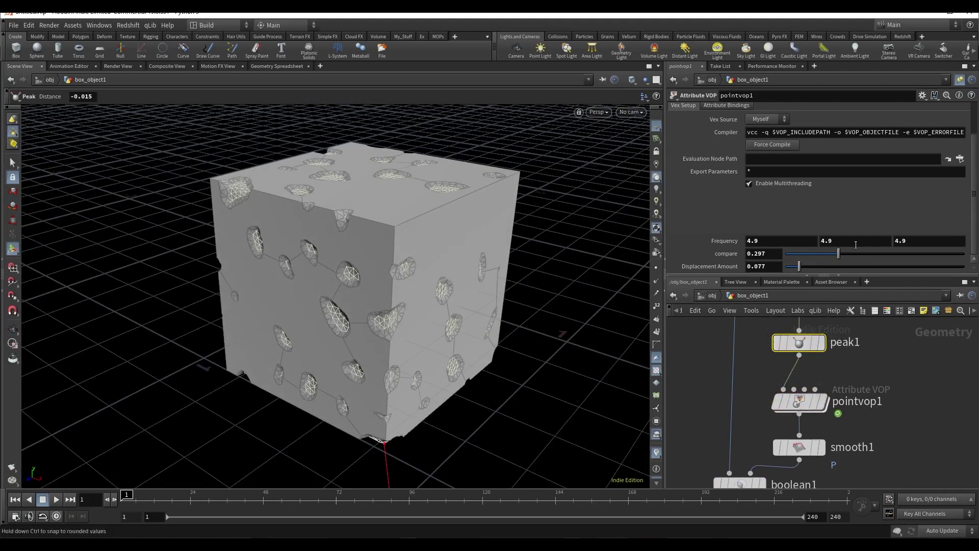
pyautogui.click(962, 80)
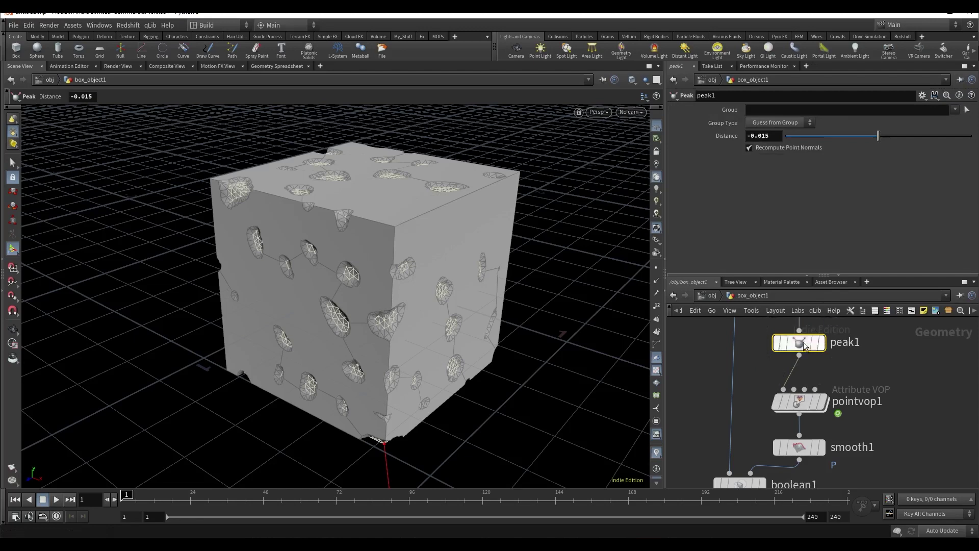
pyautogui.moveTo(878, 135); pyautogui.dragTo(858, 139)
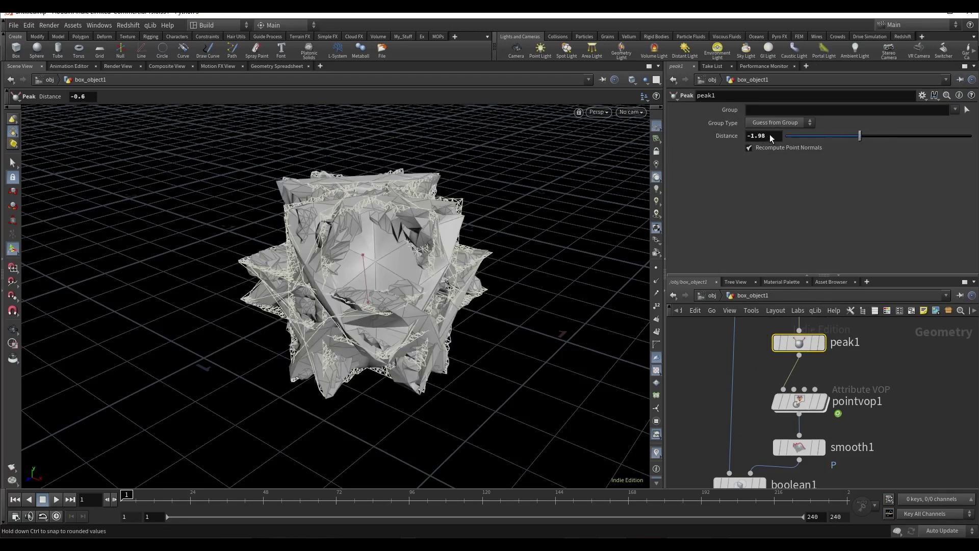
pyautogui.moveTo(770, 134); pyautogui.dragTo(739, 136, button='middle')
pyautogui.write('-4.4')
pyautogui.press('Return')
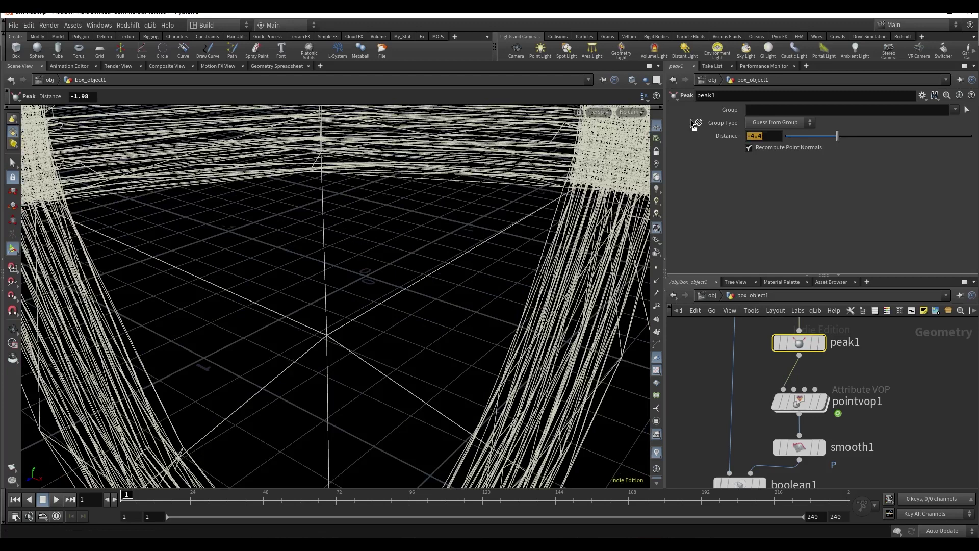
pyautogui.click(815, 207)
pyautogui.write('-0.015')
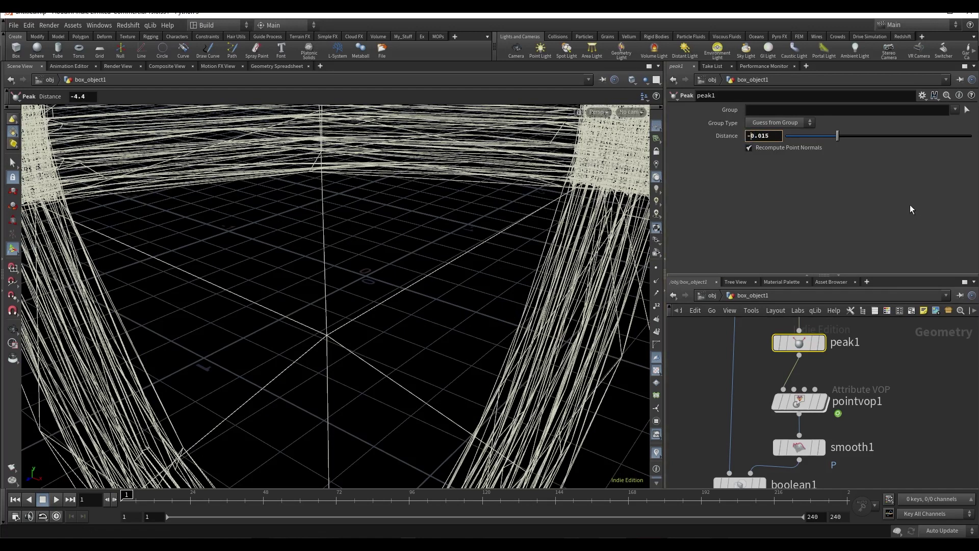
# Reset Distance, settle it near -0.034, and undo the peak handle stretch.
pyautogui.press('Return')
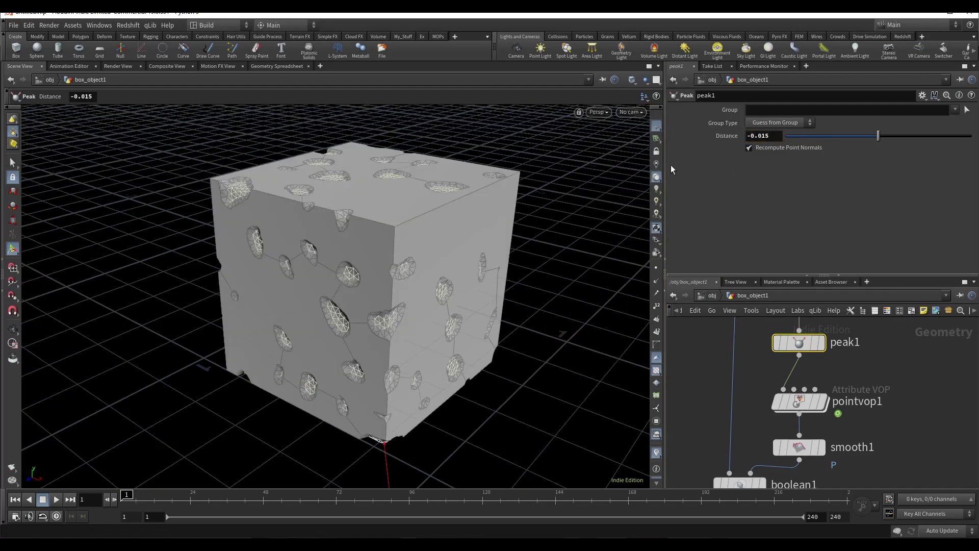
pyautogui.click(891, 410)
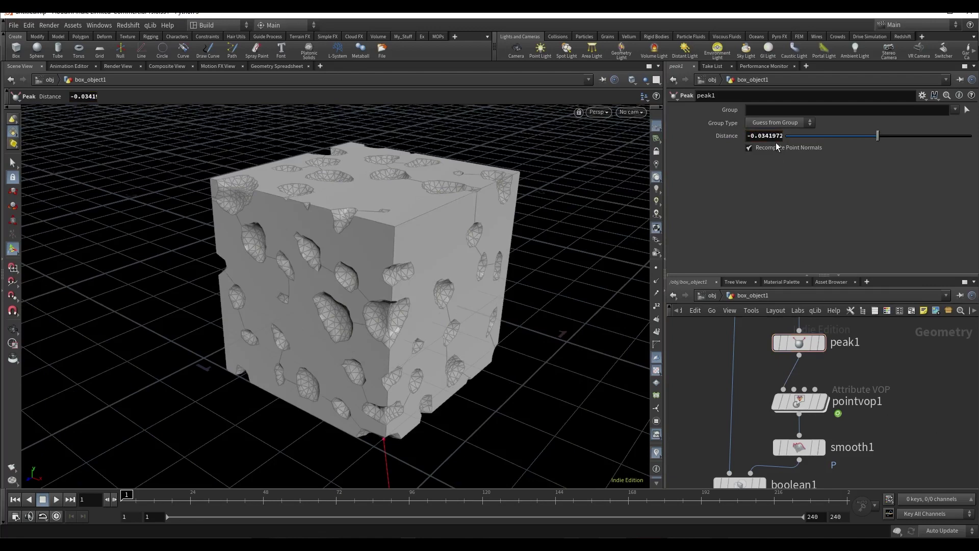
pyautogui.moveTo(416, 279); pyautogui.dragTo(605, 333)
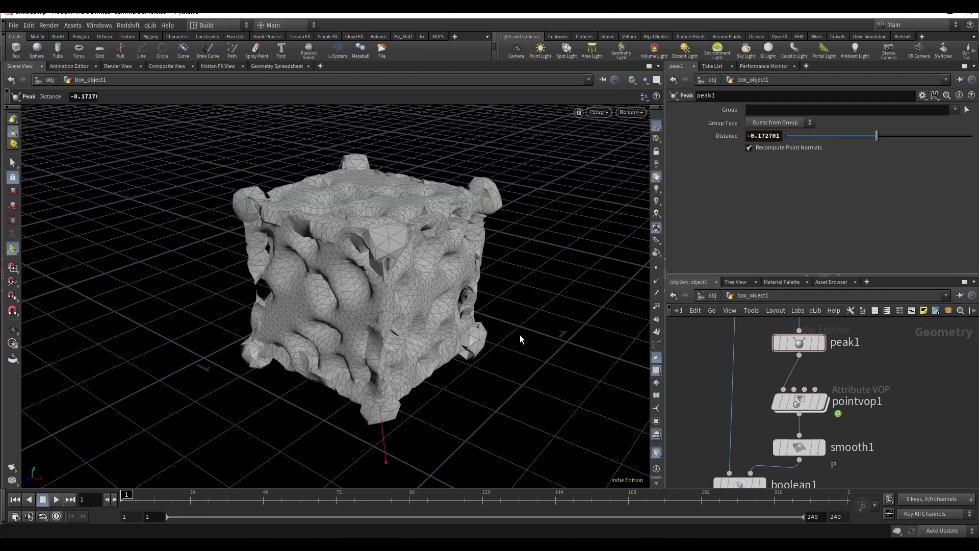
pyautogui.hotkey('ctrl', 'z')
# On pointvop1, set compare to 0.271 and Displacement Amount to 0.049, hiding the wireframe overlay.
pyautogui.moveTo(926, 428); pyautogui.dragTo(930, 385)
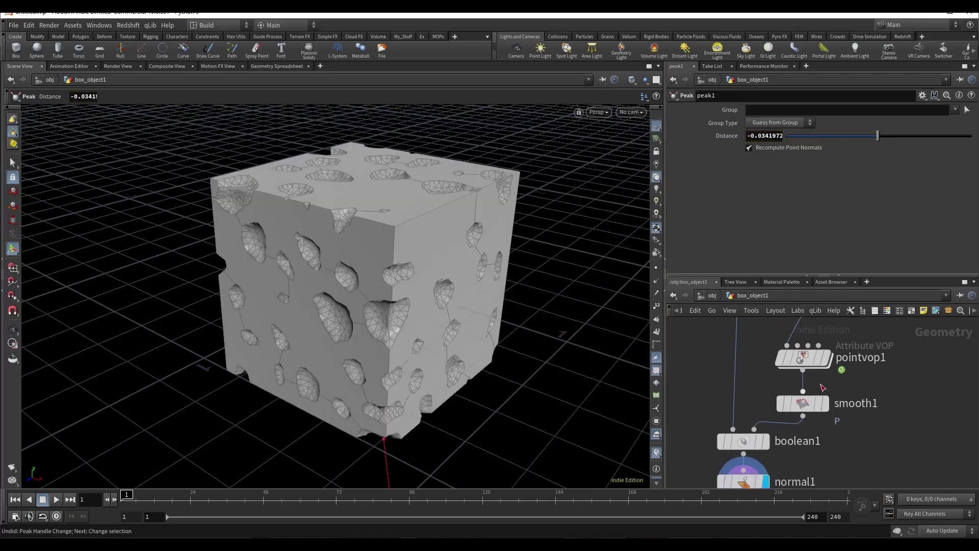
pyautogui.click(803, 357)
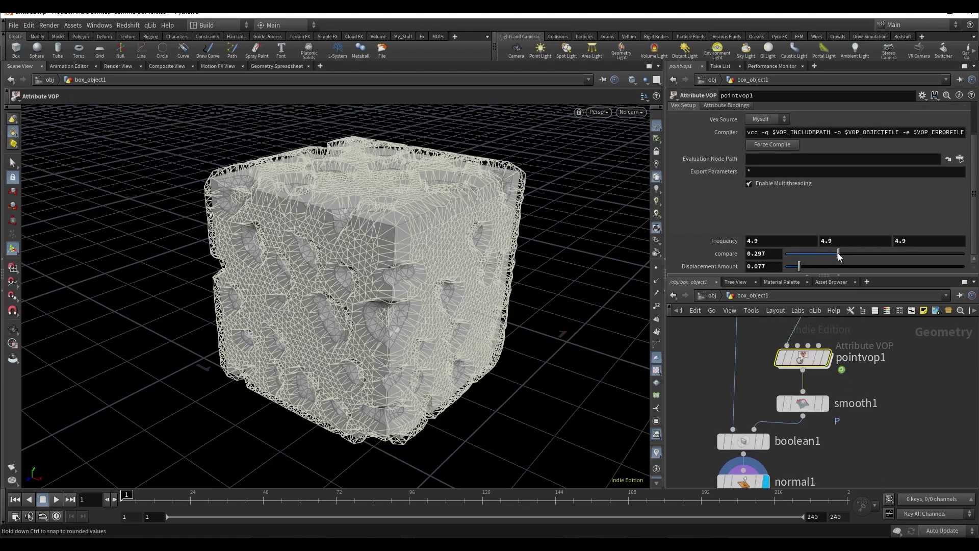
pyautogui.moveTo(839, 254); pyautogui.dragTo(901, 254)
pyautogui.click(820, 251)
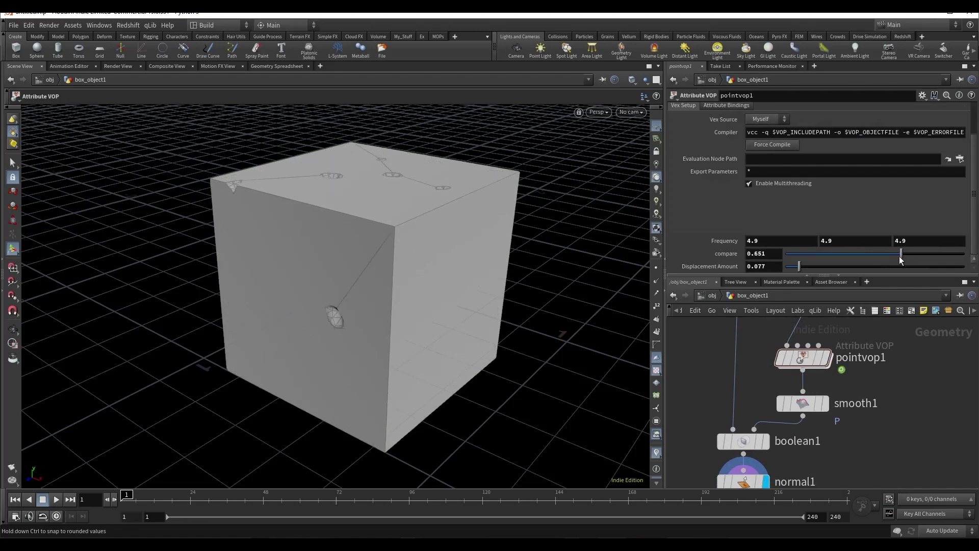
pyautogui.moveTo(795, 267); pyautogui.dragTo(795, 266)
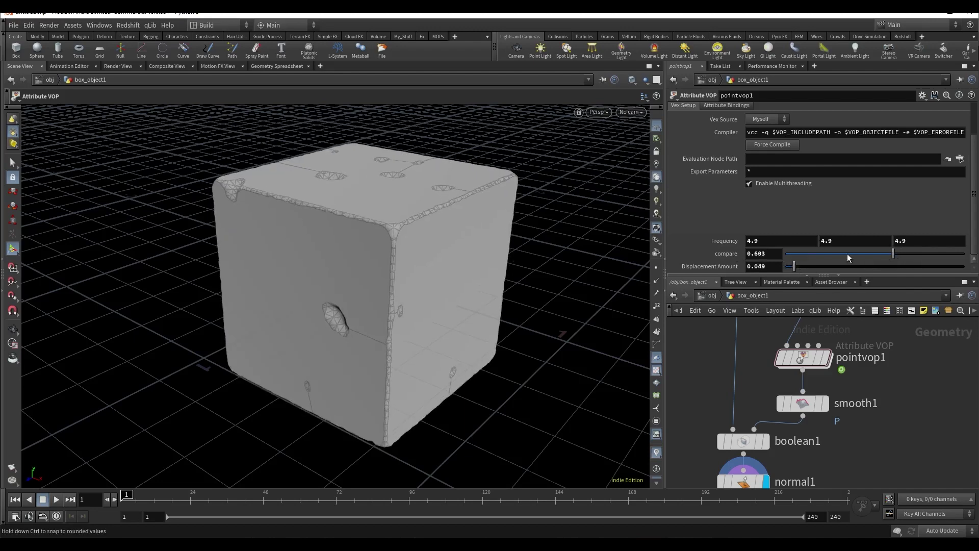
# Set compare to 0.629 and raise noise Frequency to 6.9, then orbit closer.
pyautogui.moveTo(899, 254)
pyautogui.mouseDown()
pyautogui.moveTo(847, 255)
pyautogui.moveTo(904, 257)
pyautogui.mouseUp()
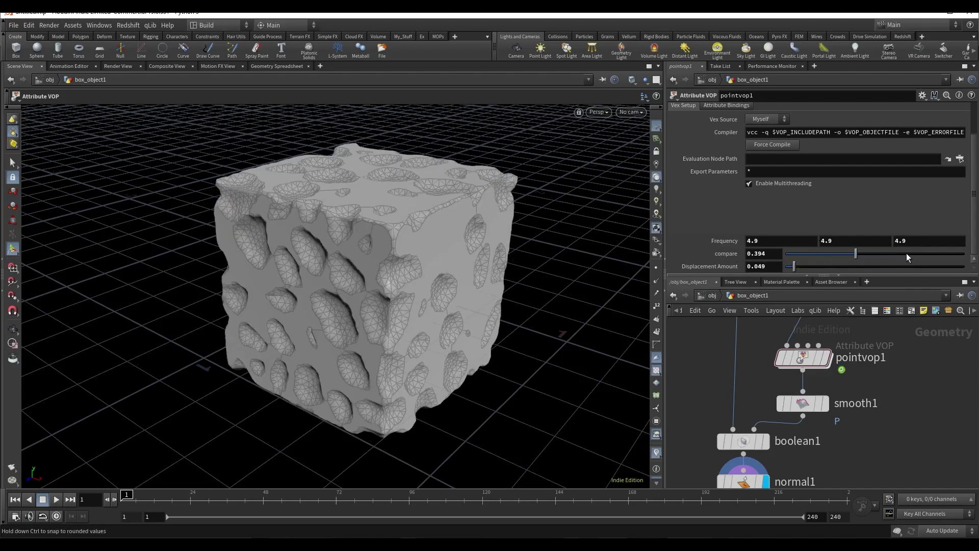
pyautogui.moveTo(719, 242); pyautogui.dragTo(777, 242, button='middle')
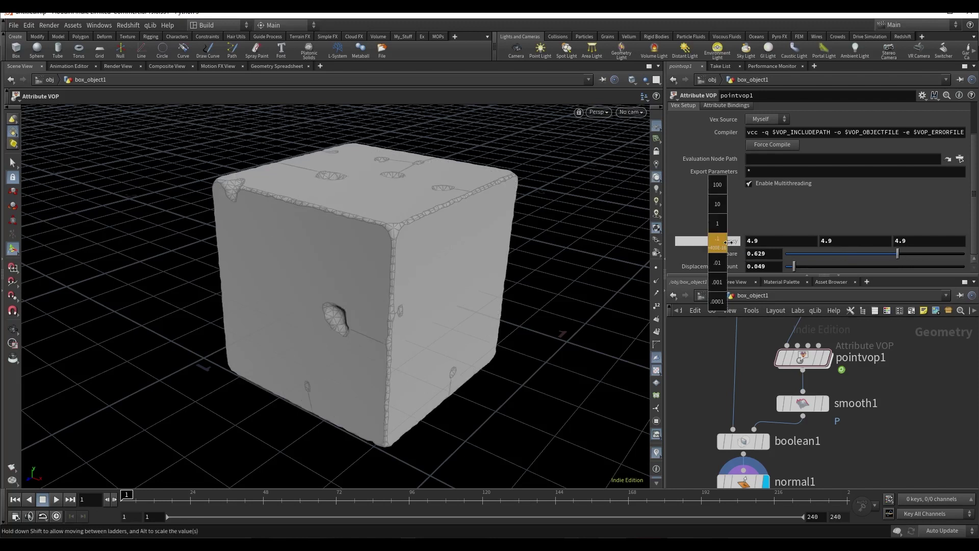
pyautogui.moveTo(842, 251); pyautogui.dragTo(821, 256, button='middle')
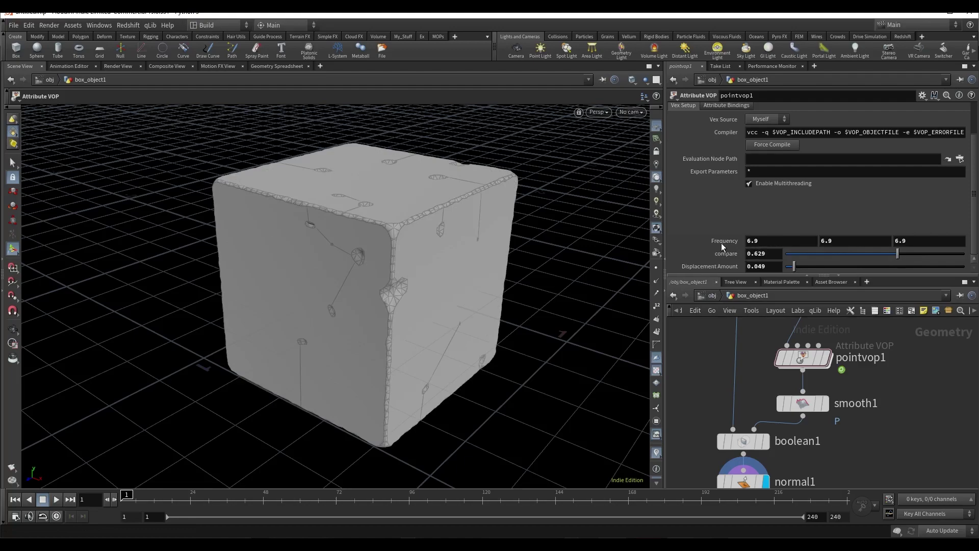
pyautogui.moveTo(399, 412)
pyautogui.mouseDown()
pyautogui.moveTo(488, 320)
pyautogui.moveTo(434, 279)
pyautogui.moveTo(443, 319)
pyautogui.moveTo(389, 307)
pyautogui.mouseUp()
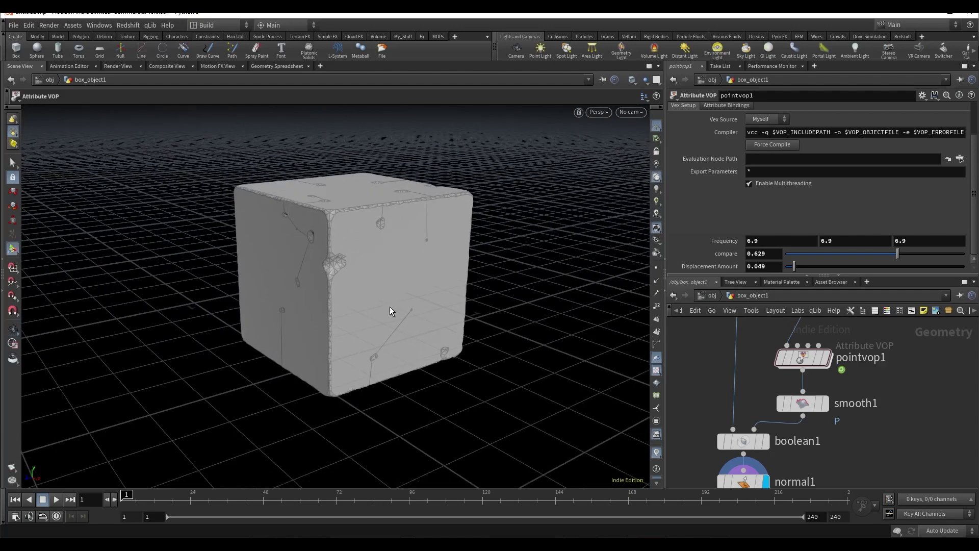